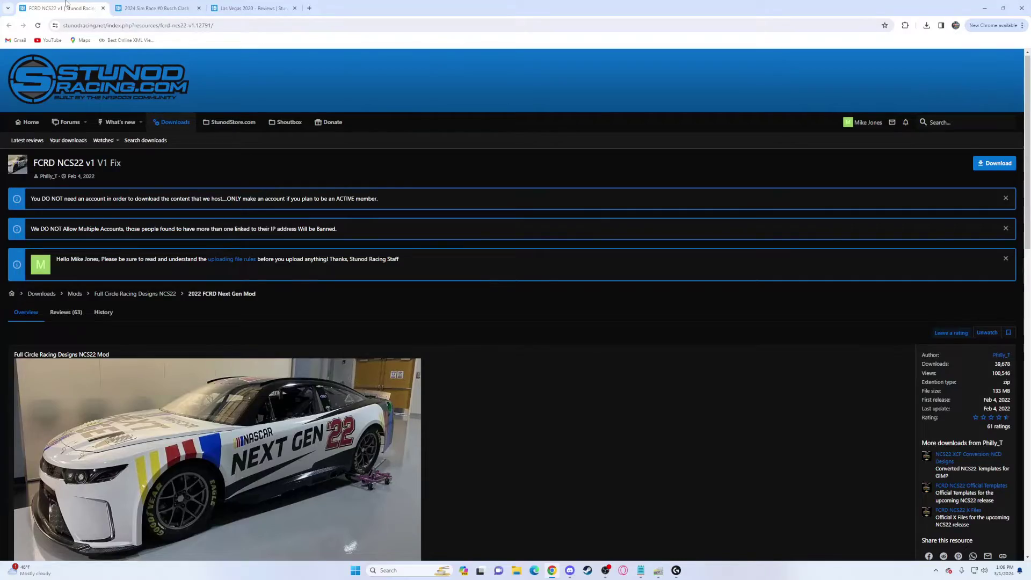
Examine the download page of the FCRD NCS22 v1 car mod on Stunod Racing.
key(ctrl+Tab)
key(ctrl+Tab)
key(ctrl+Tab)
scroll(443, 374, down, 2)
scroll(443, 374, up, 2)
drag(124, 164, 51, 164)
click(329, 161)
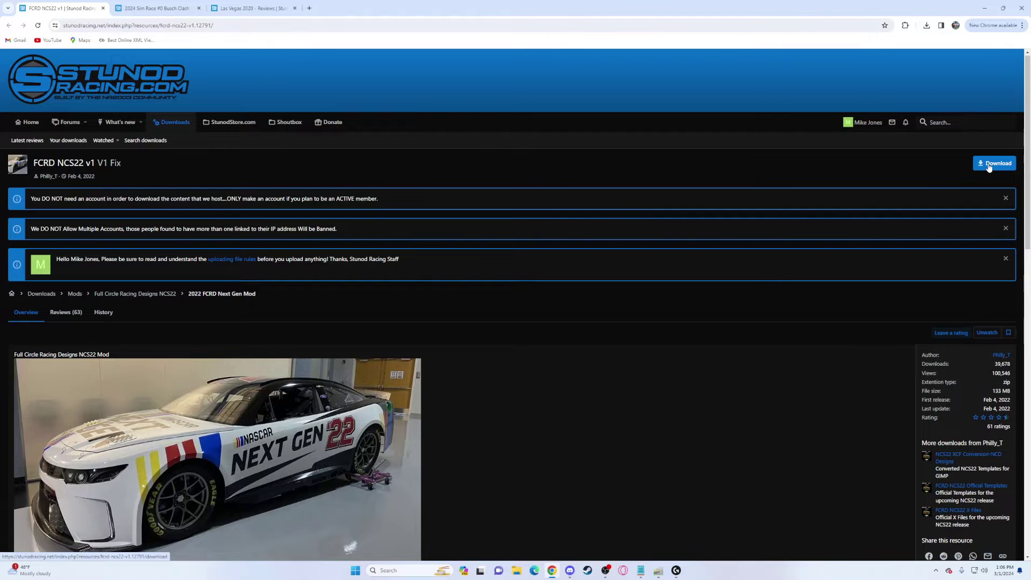
scroll(343, 426, down, 5)
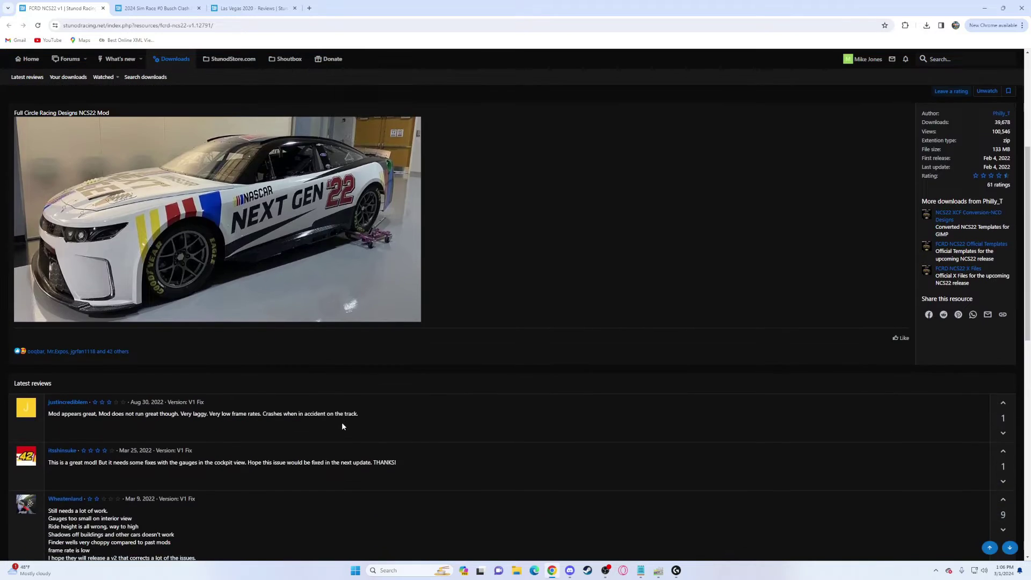
scroll(342, 426, up, 5)
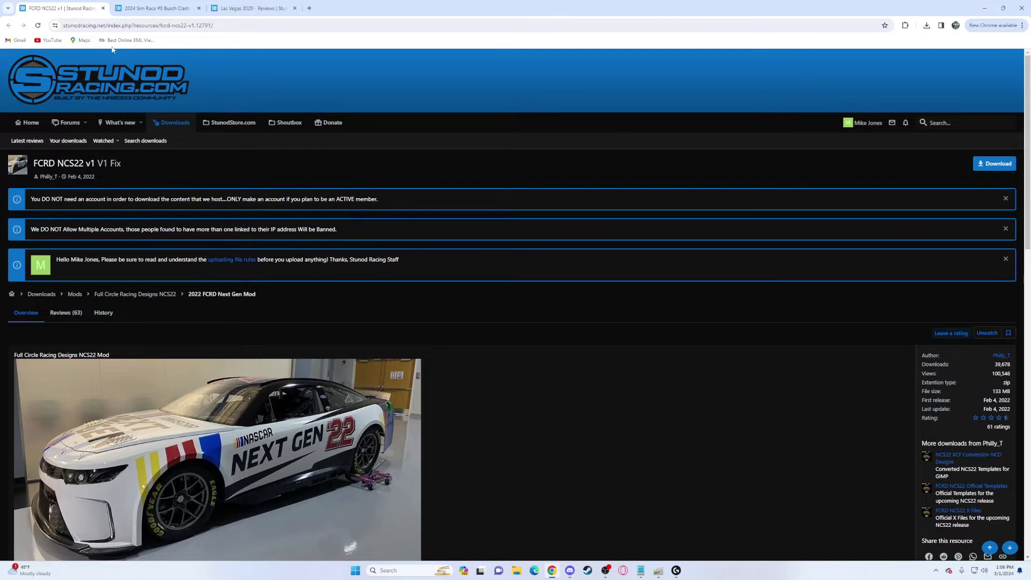
Examine the download pages of the 2024 Sim Race #0 Busch Clash At Richmond car set and the Las Vegas 2020 track.
click(157, 8)
scroll(325, 500, down, 3)
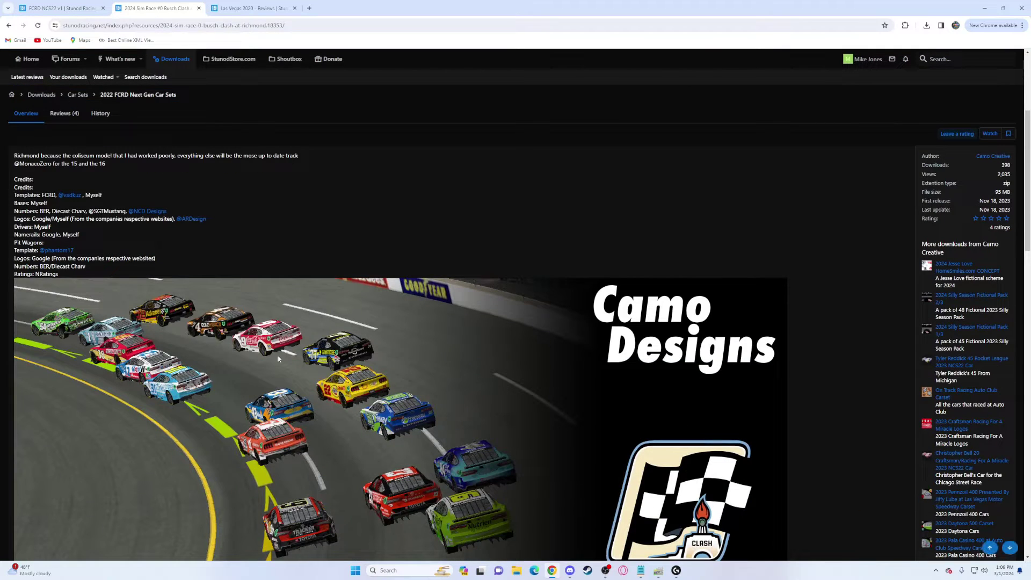
scroll(449, 293, up, 3)
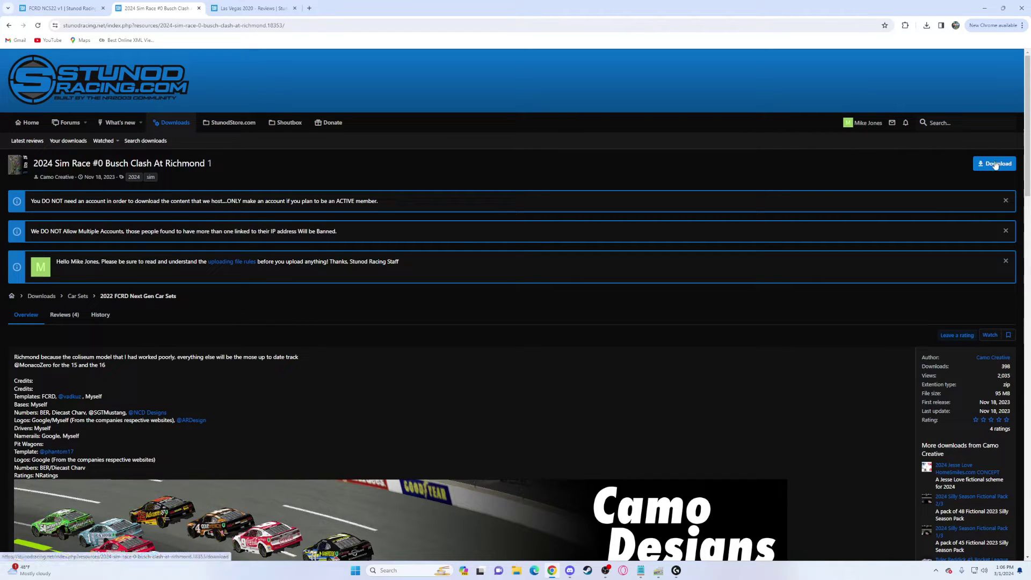
click(249, 8)
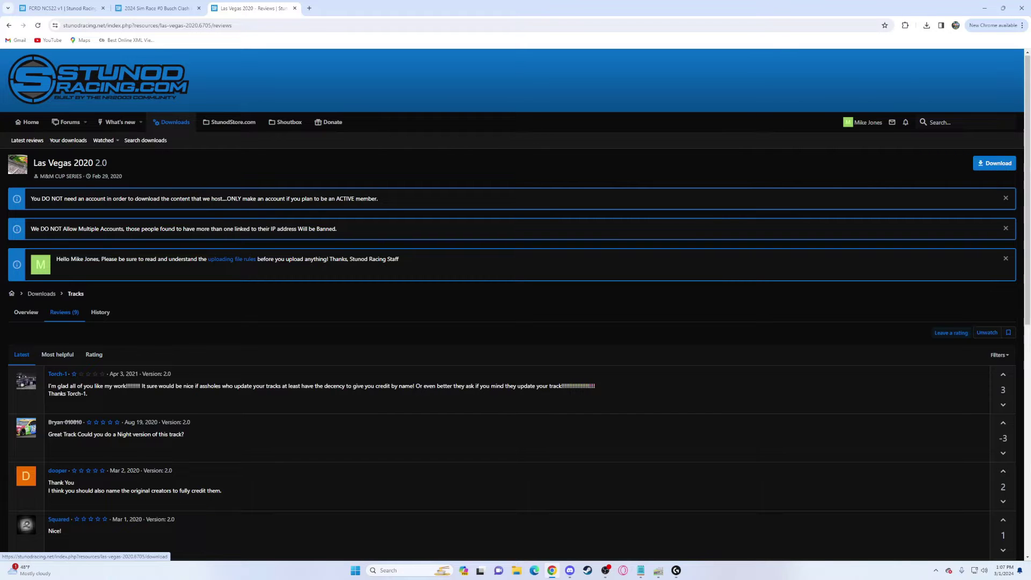
Switch to File Explorer, open the FCRD NCS22 v1 archive in Downloads and select the folder inside it.
click(983, 9)
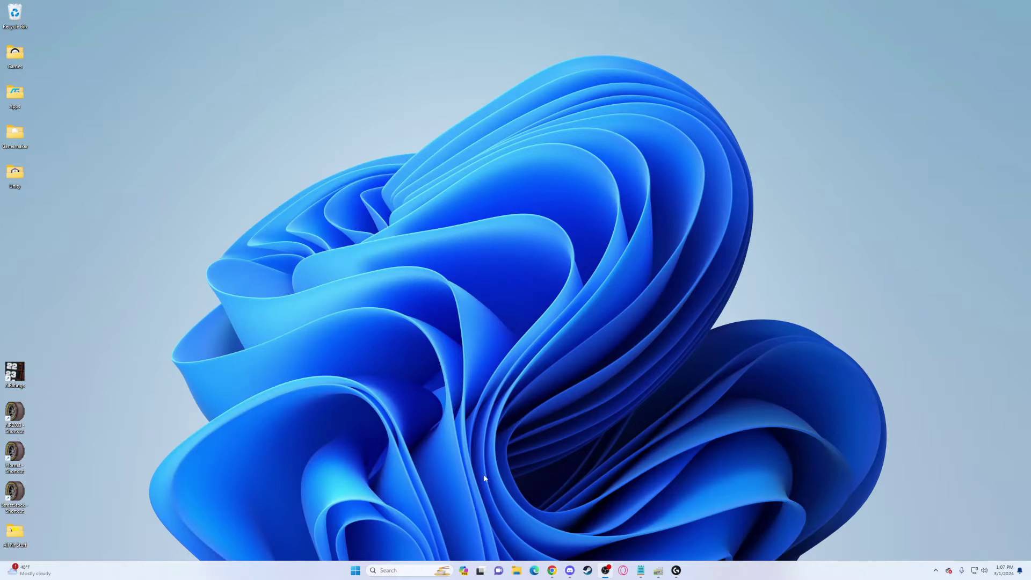
click(516, 570)
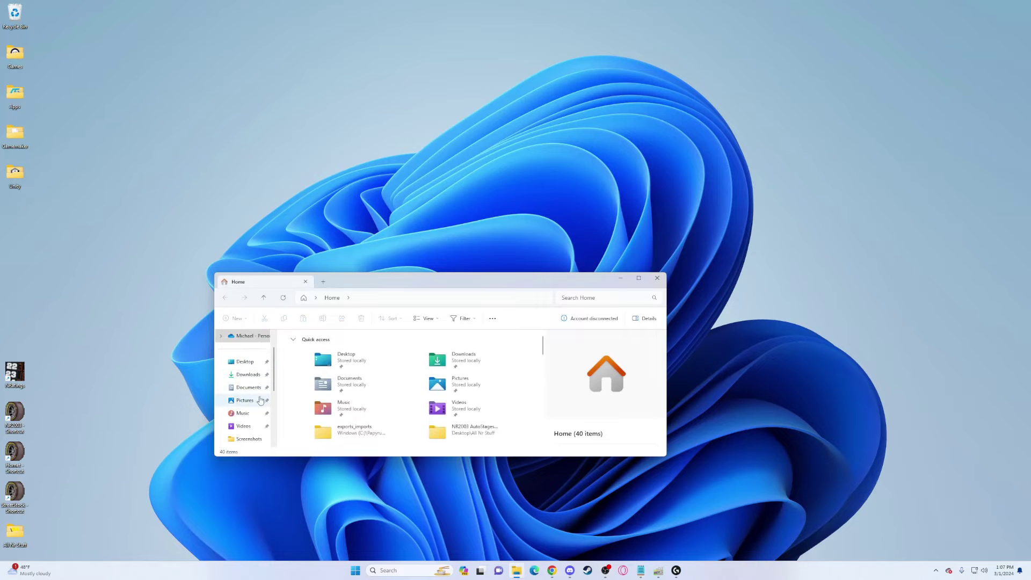
click(244, 374)
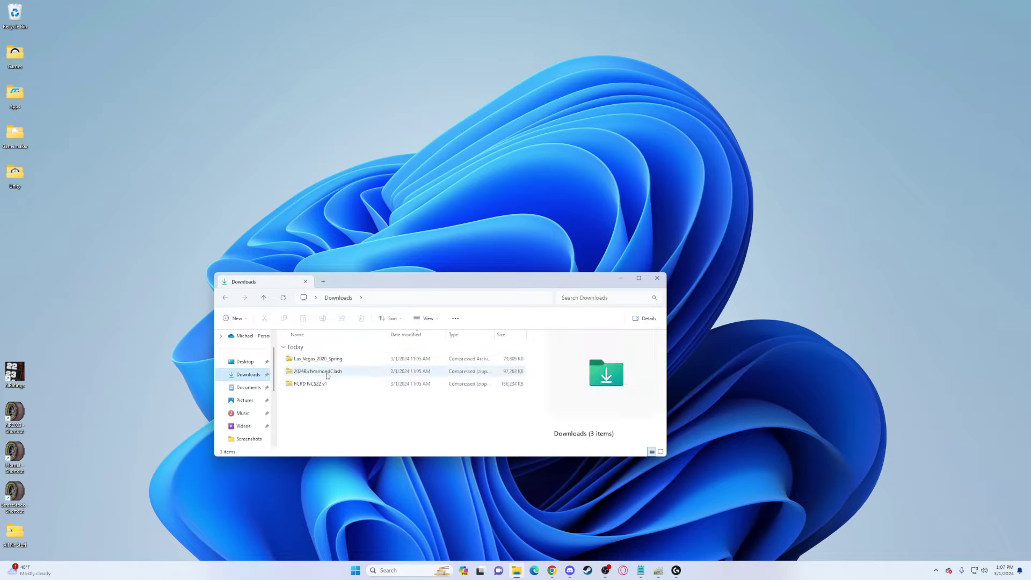
drag(372, 290, 534, 196)
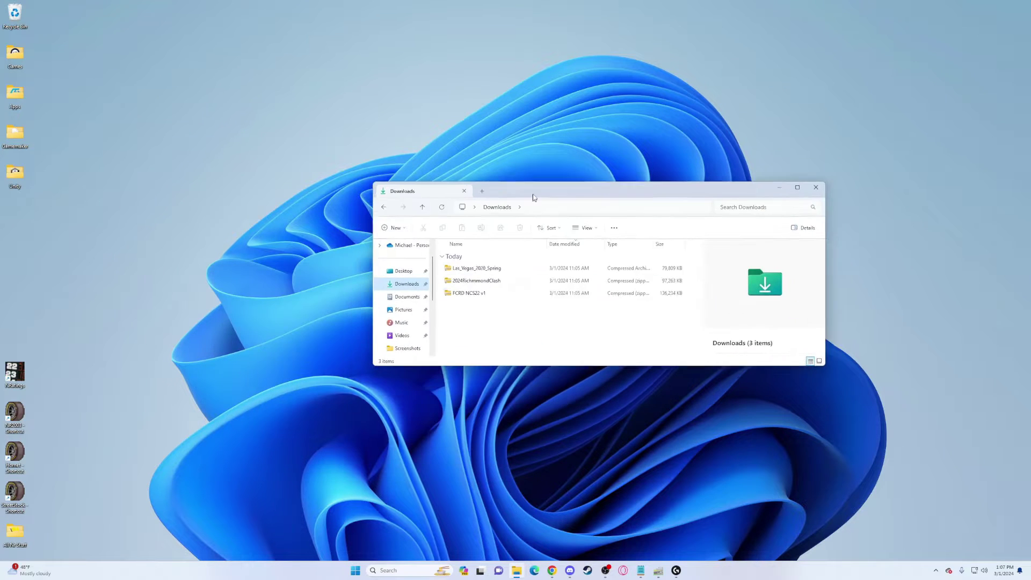
double_click(519, 291)
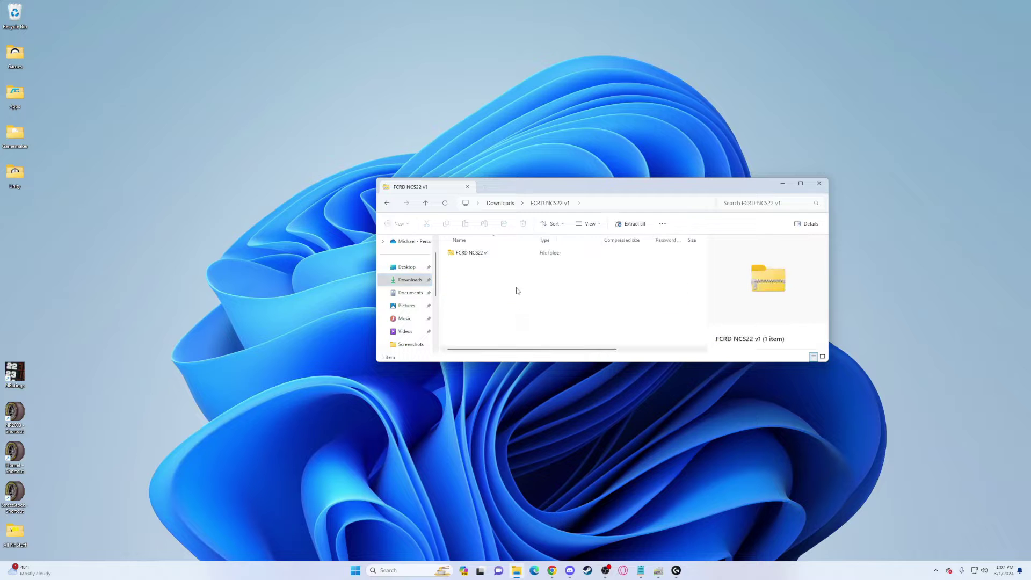
click(470, 256)
Open the file location of the NR2003 desktop shortcut and enter the series folder of NASCAR Racing 2003 Season.
right_click(16, 413)
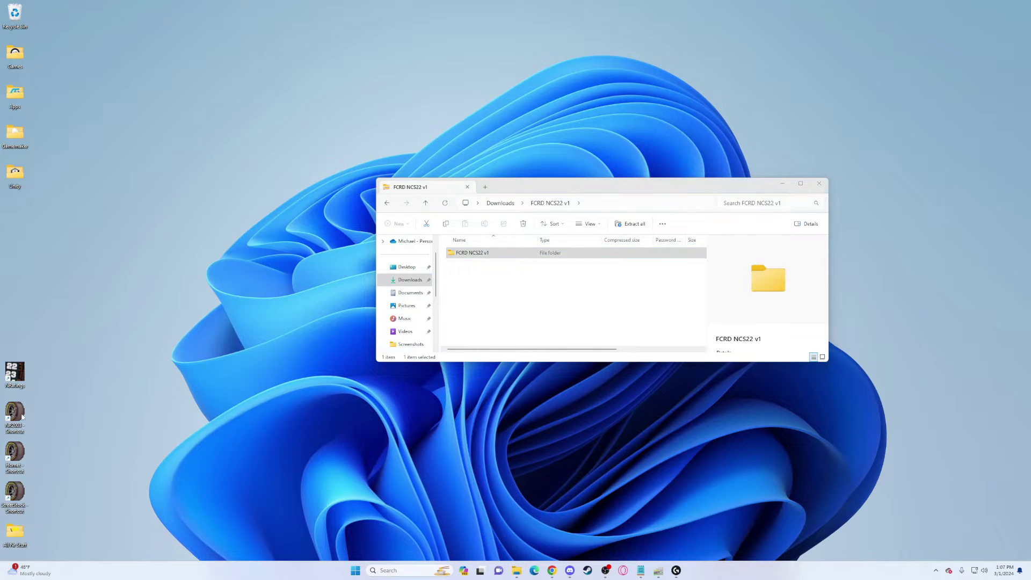
click(69, 296)
scroll(520, 322, up, 3)
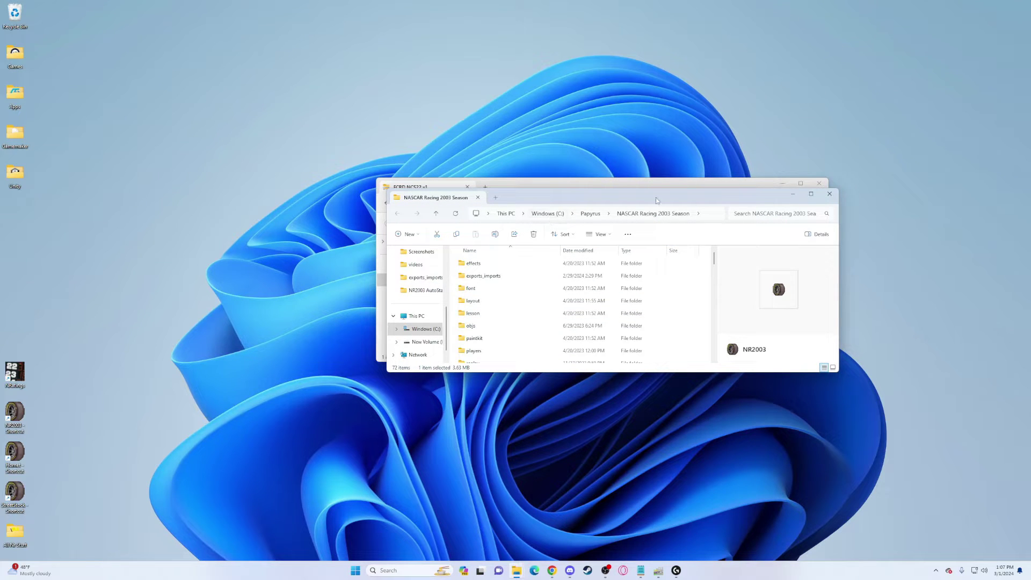
drag(655, 199, 553, 184)
scroll(410, 293, down, 2)
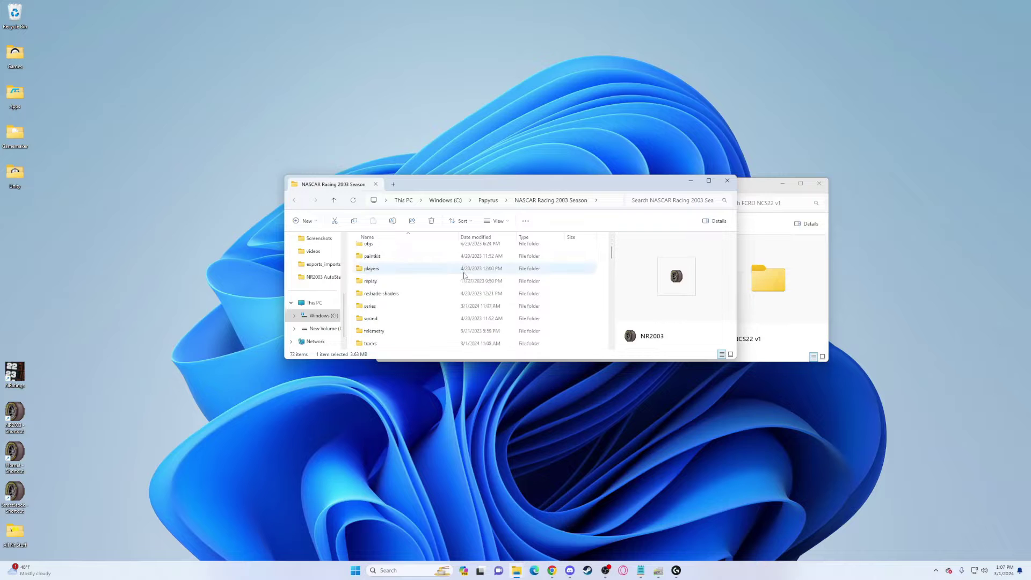
double_click(370, 305)
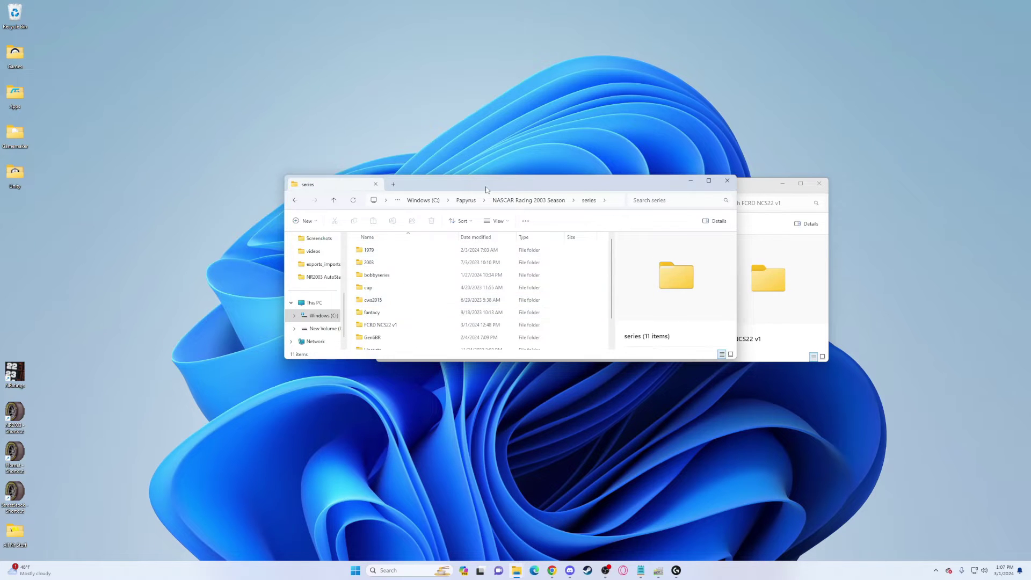
Copy the FCRD NCS22 v1 folder from the archive into the series folder, replacing the existing files.
drag(487, 184, 368, 46)
drag(490, 260, 484, 181)
click(495, 219)
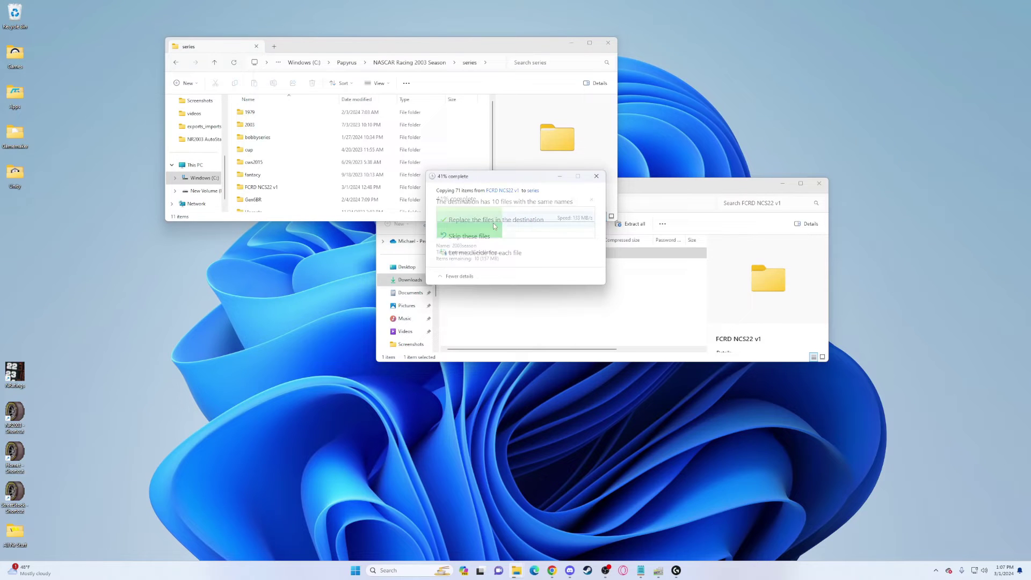
Delete all car files from the cars folder of the installed FCRD NCS22 v1 series.
double_click(261, 189)
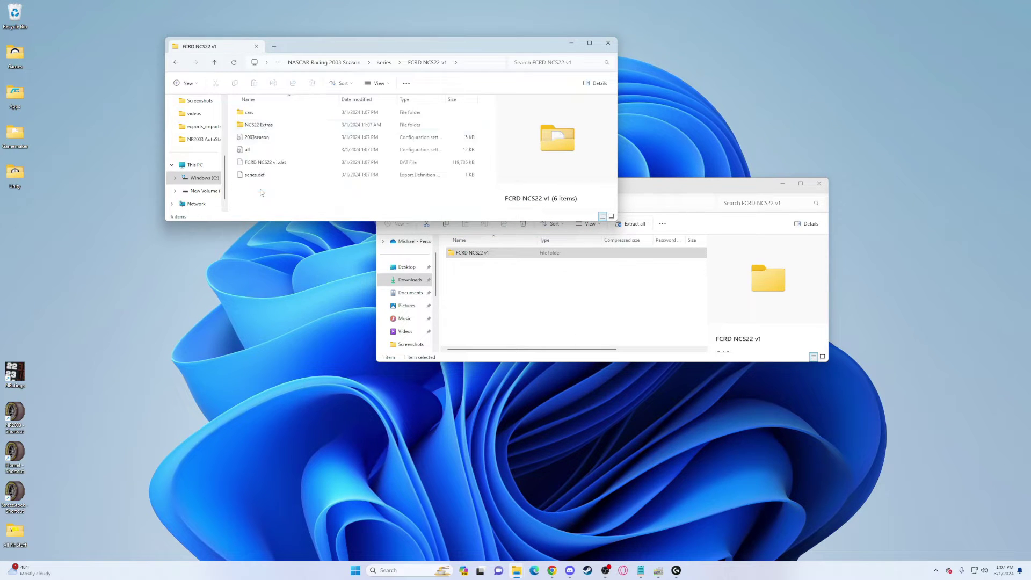
double_click(265, 115)
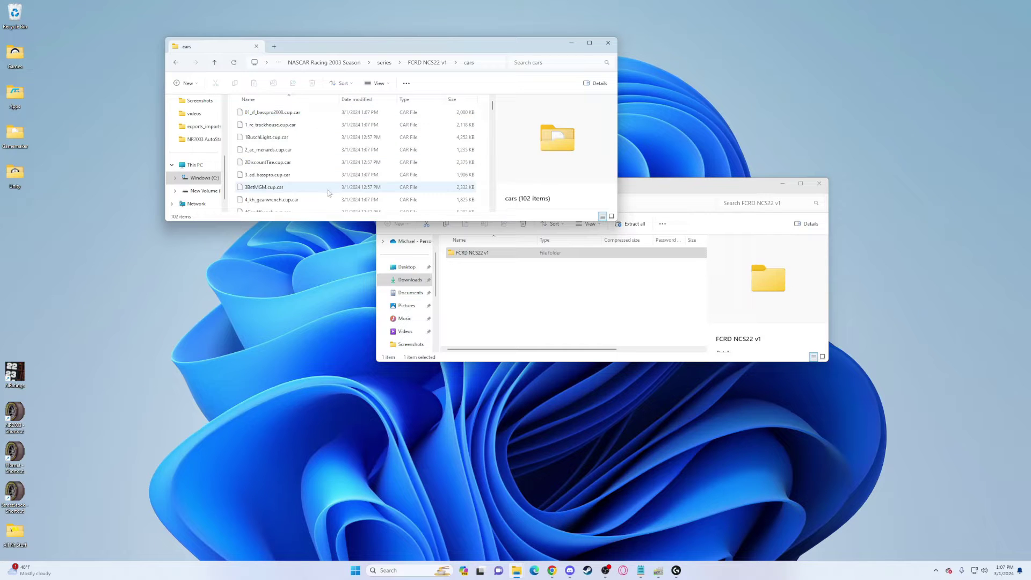
key(ctrl+a)
key(Delete)
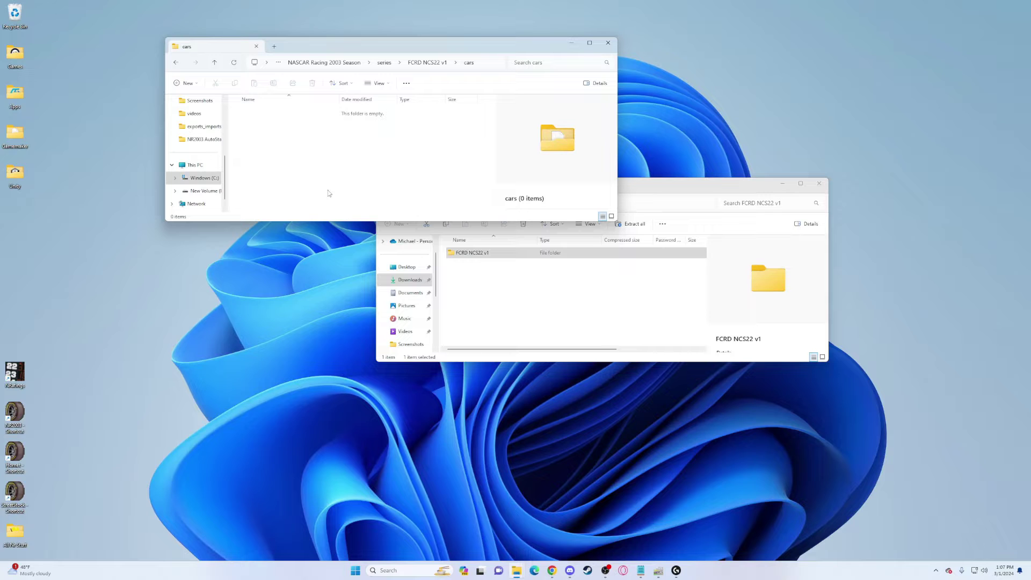
Copy all car files from the 2024RichmmondClash archive in Downloads into the emptied cars folder.
click(650, 183)
drag(651, 183, 694, 217)
click(469, 234)
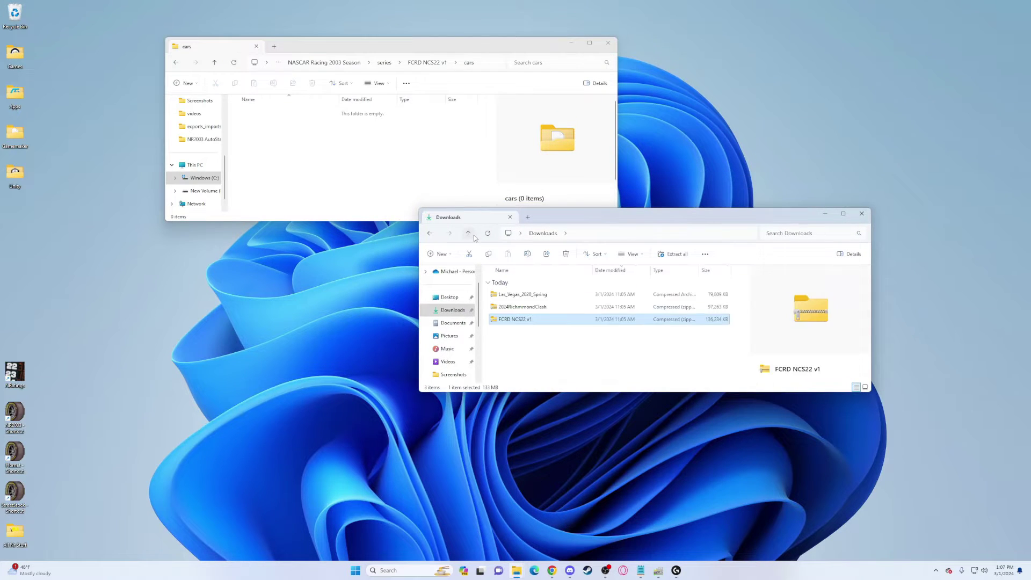
double_click(536, 308)
key(ctrl+a)
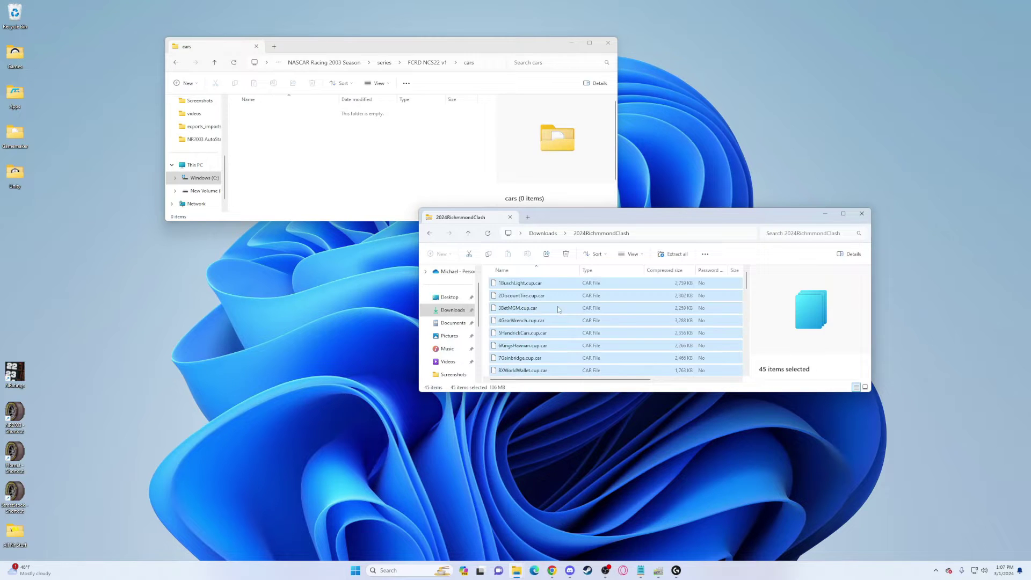
click(353, 175)
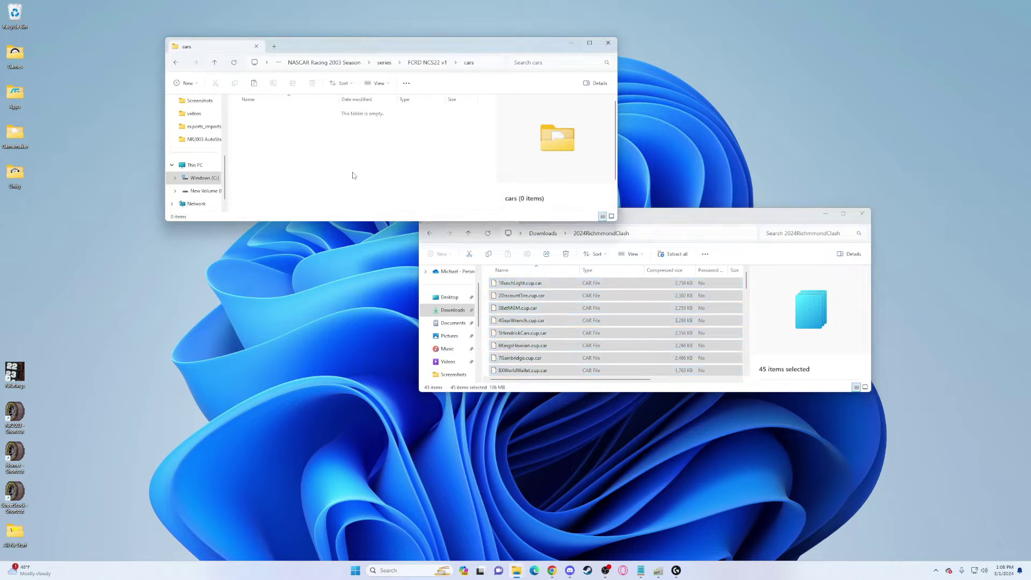
drag(520, 283, 339, 146)
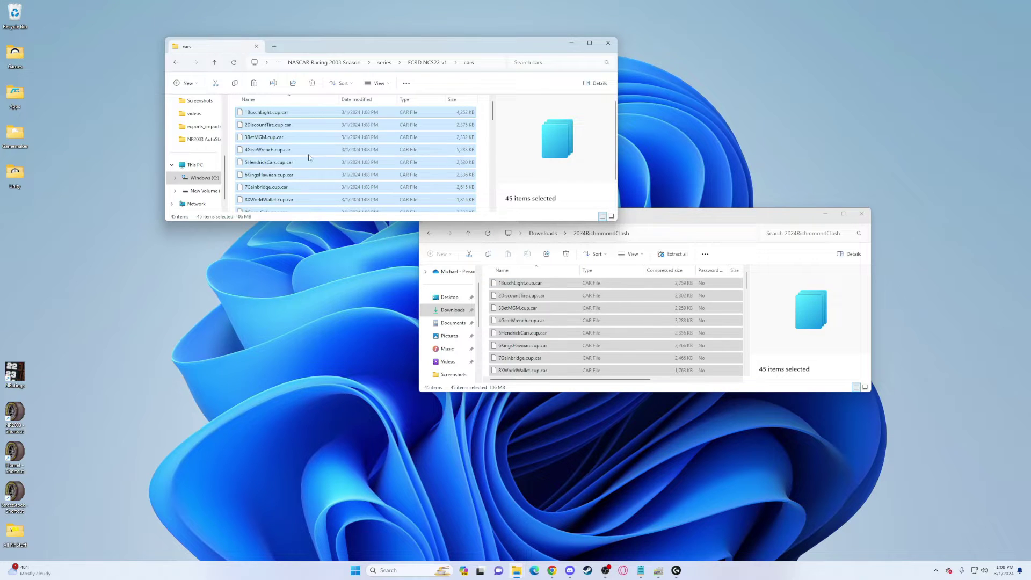
Look through the full list of car files in the cars folder.
scroll(309, 157, down, 6)
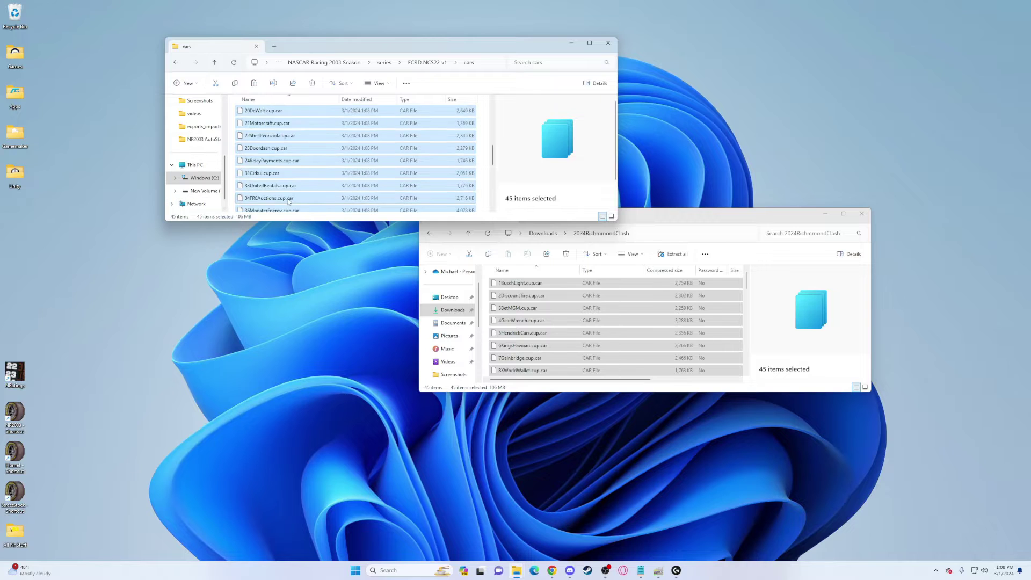
scroll(288, 201, down, 3)
scroll(289, 202, down, 3)
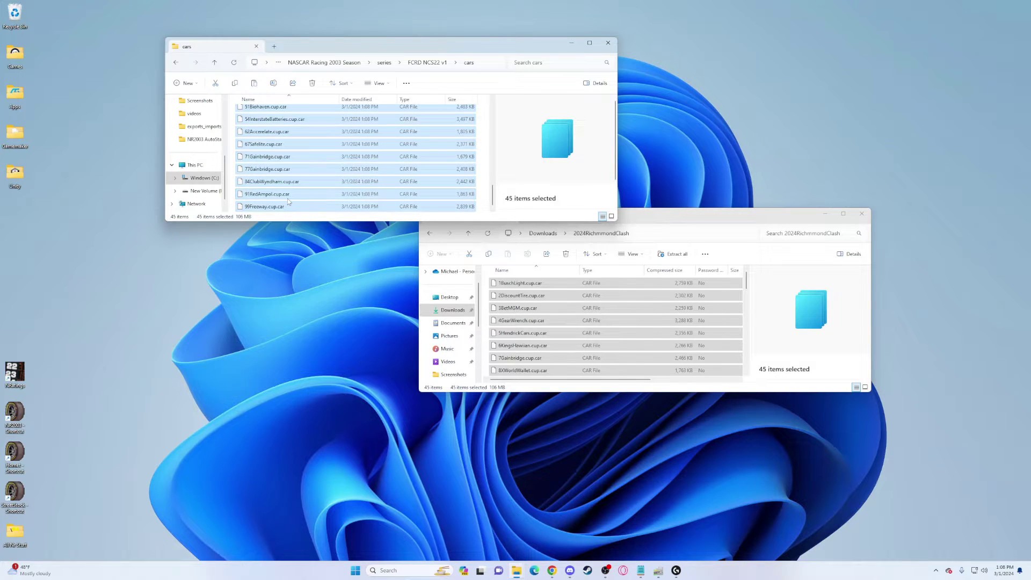
scroll(288, 201, up, 12)
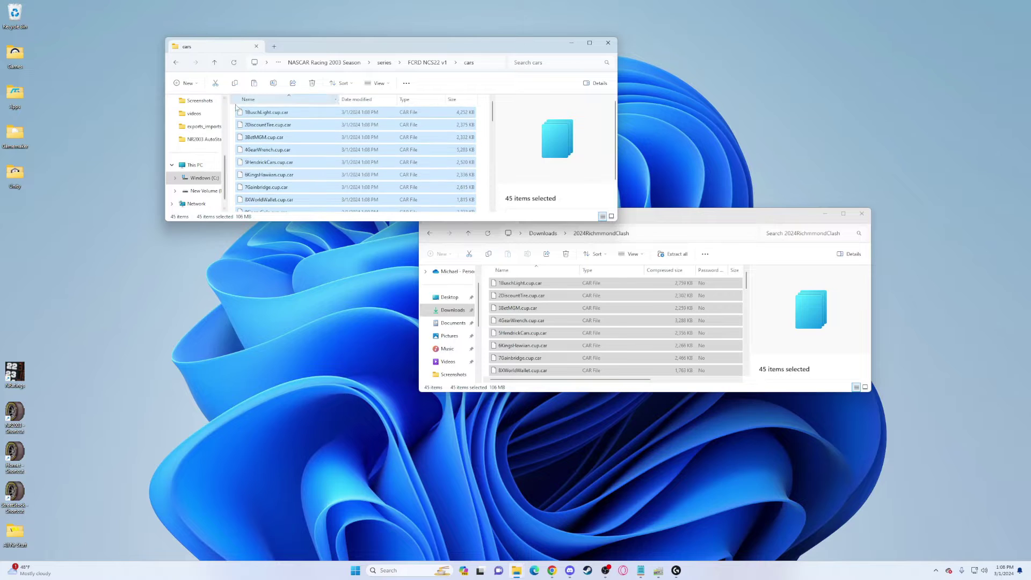
scroll(290, 169, down, 7)
scroll(294, 166, down, 3)
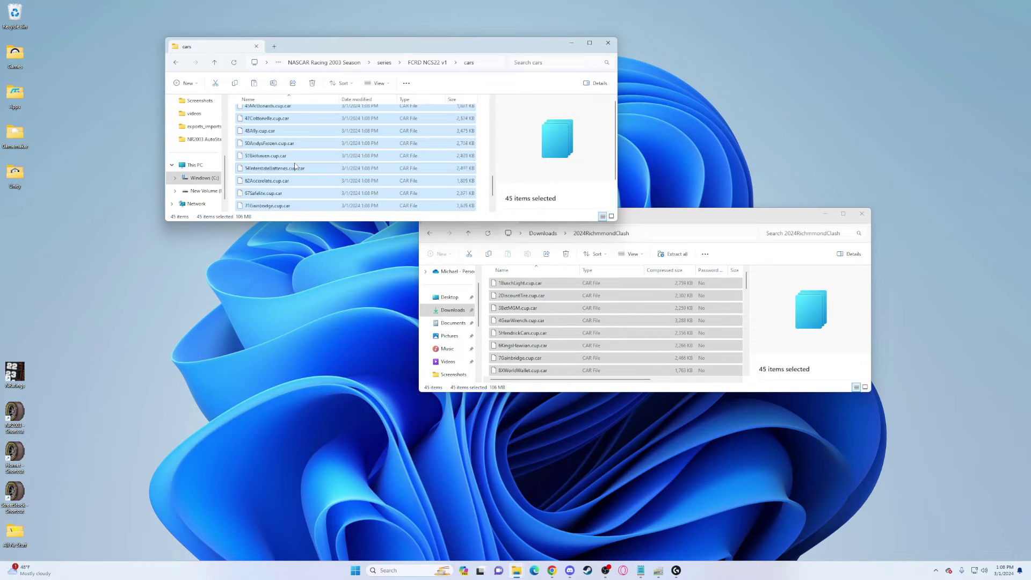
Open the tracks folder of NASCAR Racing 2003 Season and return the archive window to Downloads.
click(213, 62)
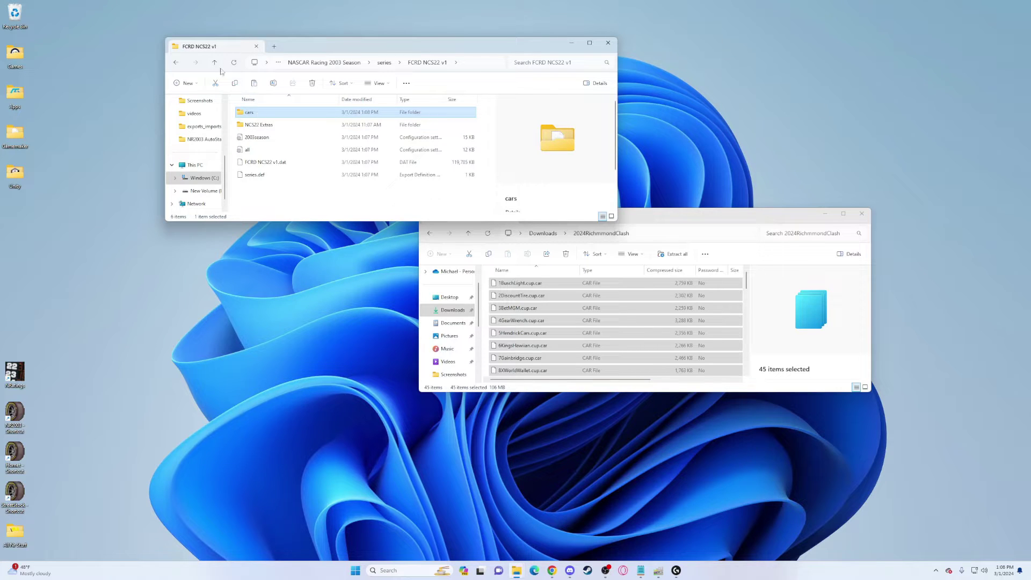
click(216, 64)
click(621, 230)
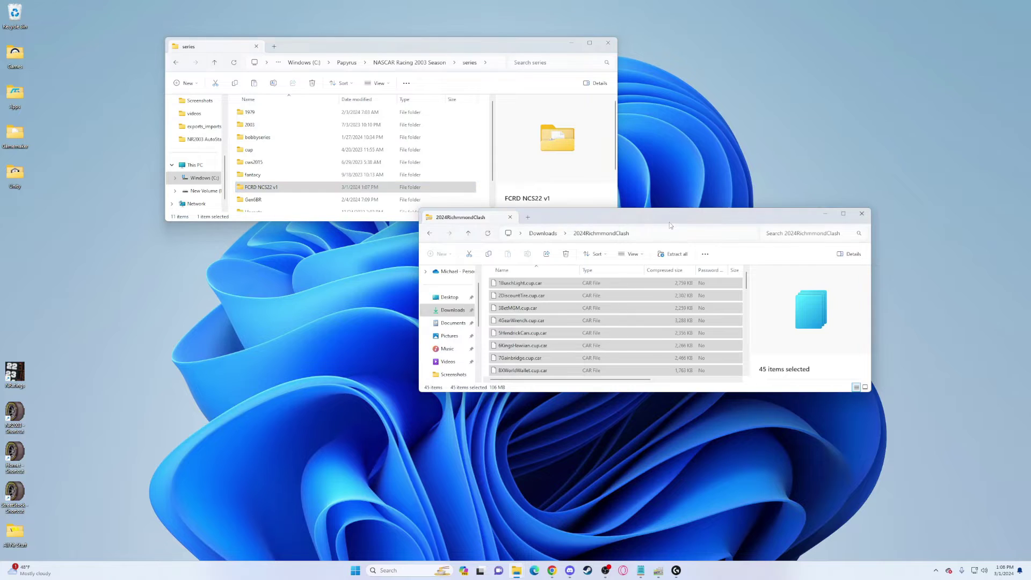
click(468, 233)
click(204, 50)
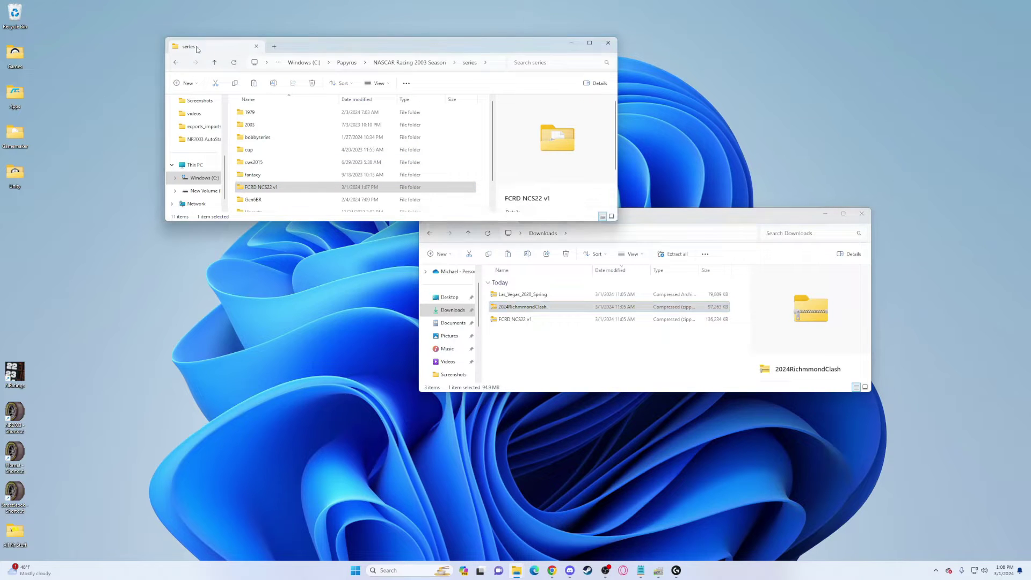
click(212, 62)
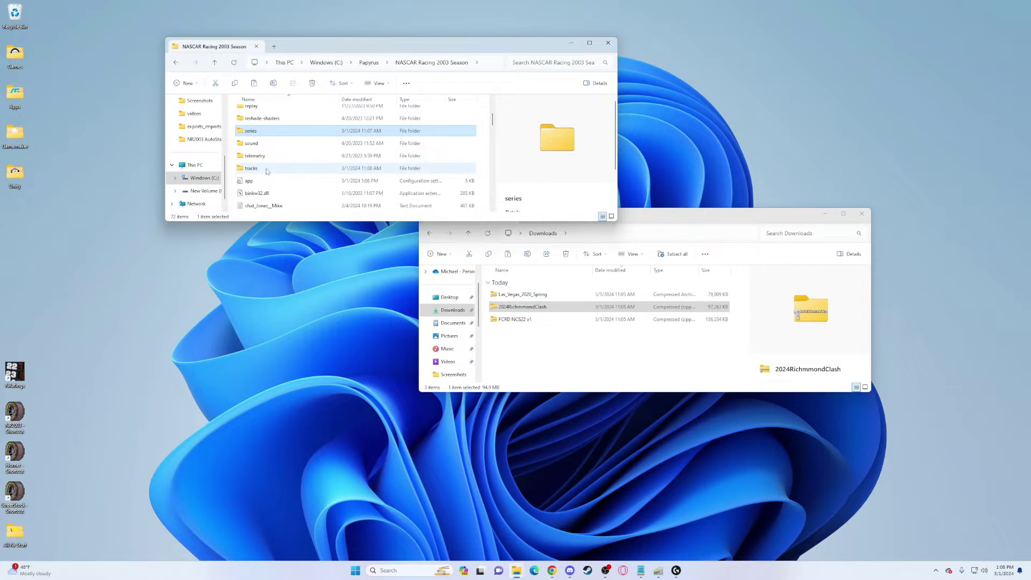
scroll(293, 186, up, 3)
scroll(290, 145, down, 3)
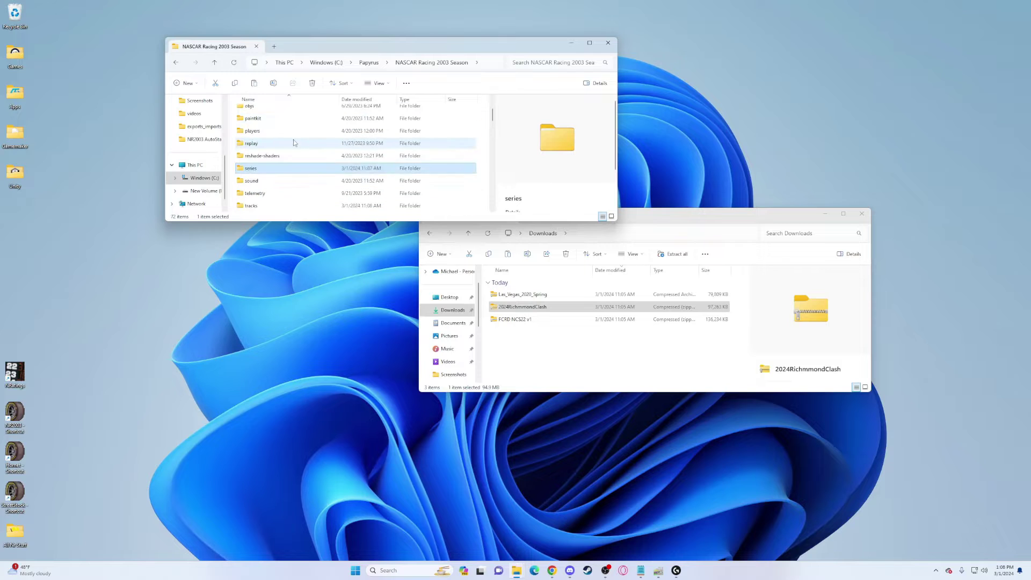
double_click(264, 171)
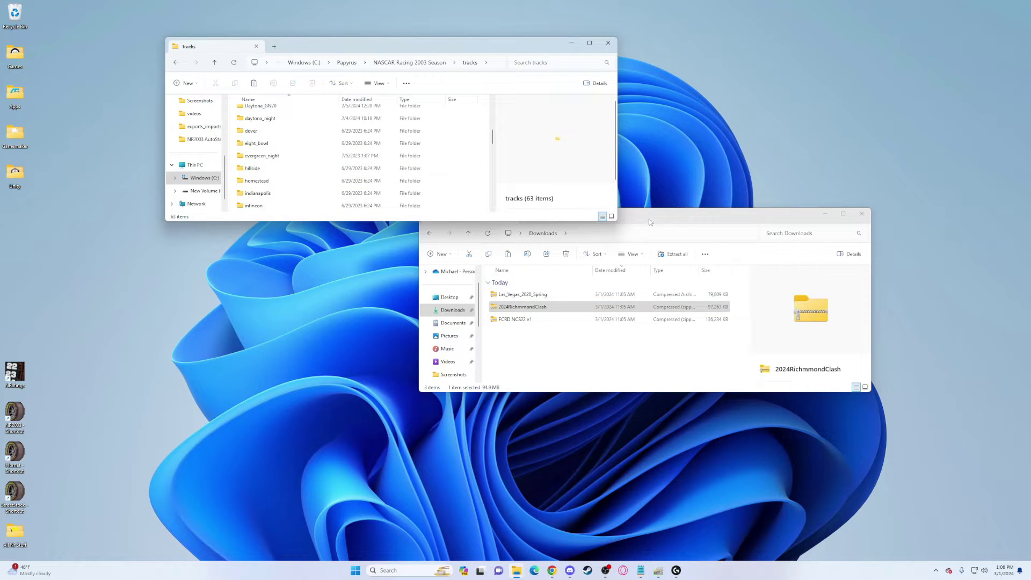
Copy the Las_Vegas_2020_Spring folder from its archive in Downloads into the game's tracks folder.
drag(651, 217, 780, 239)
double_click(639, 318)
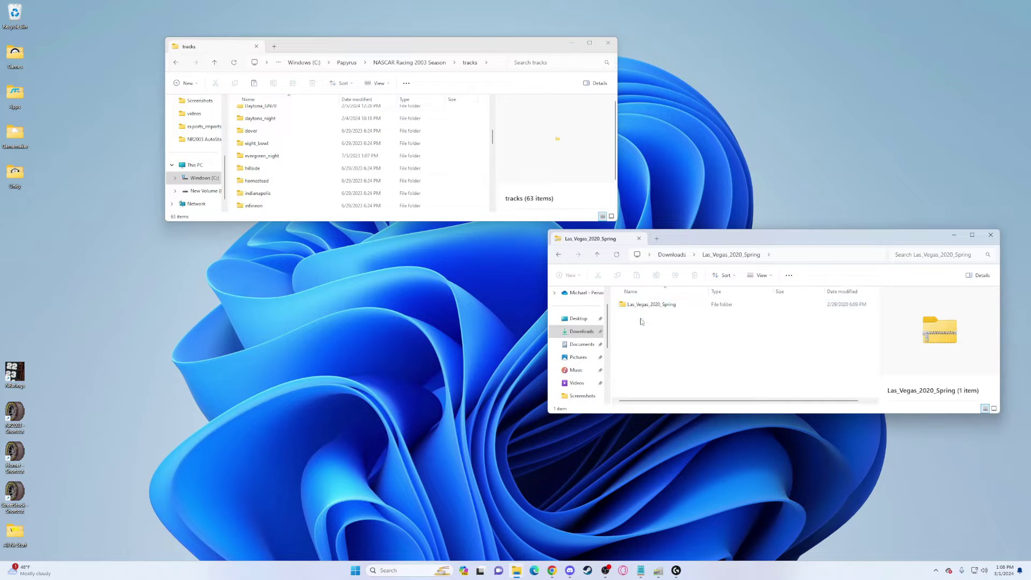
drag(644, 305, 482, 164)
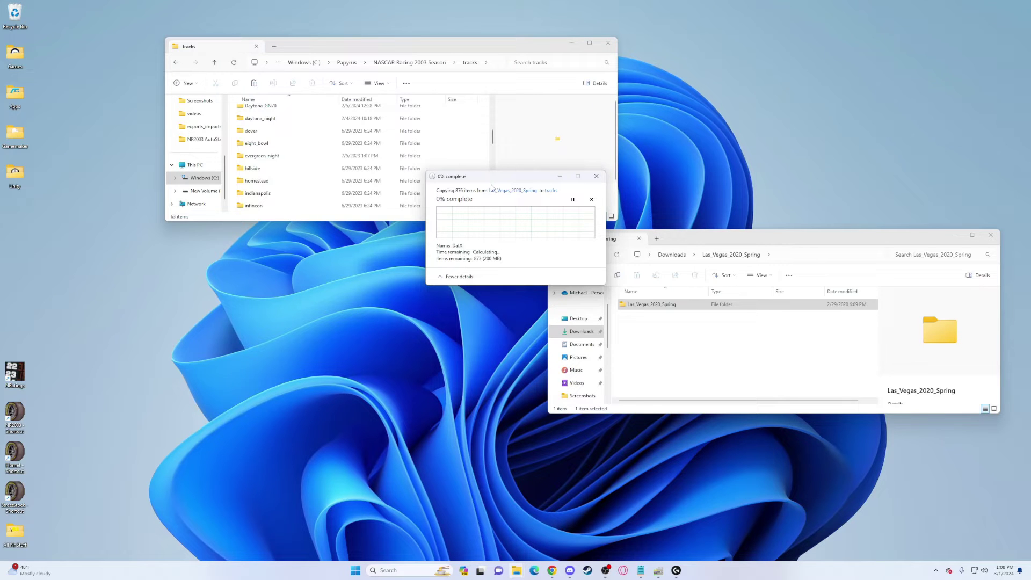
Open the copied Las_Vegas_2020_Spring folder in tracks and open its track configuration file in Notepad.
click(483, 220)
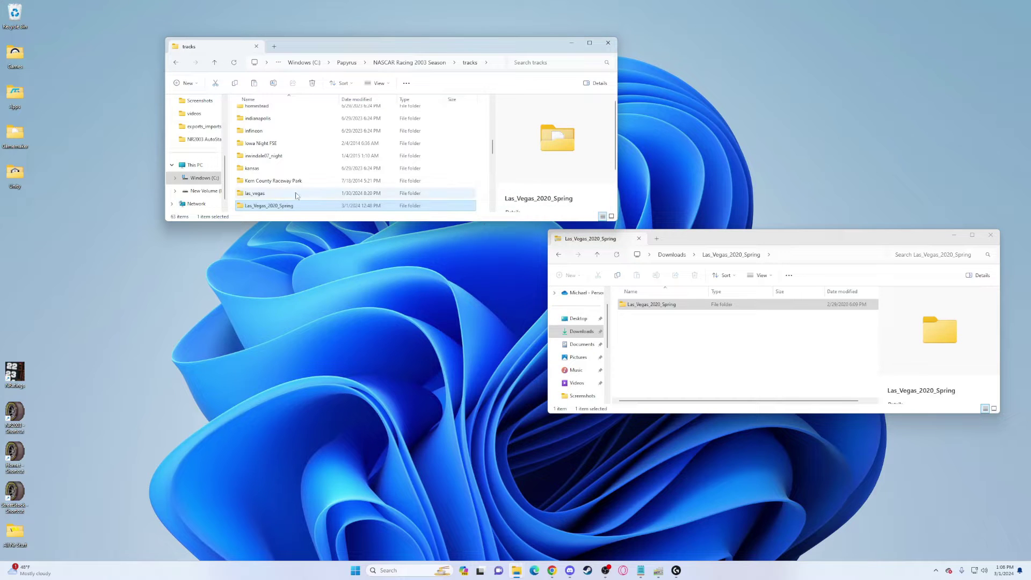
double_click(259, 207)
drag(493, 110, 380, 187)
scroll(299, 183, down, 2)
click(250, 183)
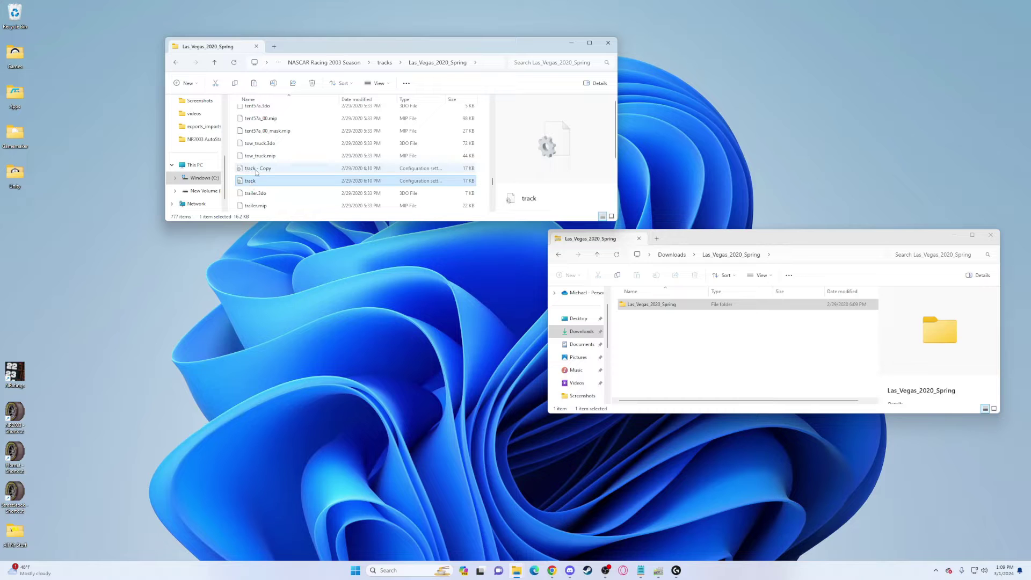
right_click(248, 183)
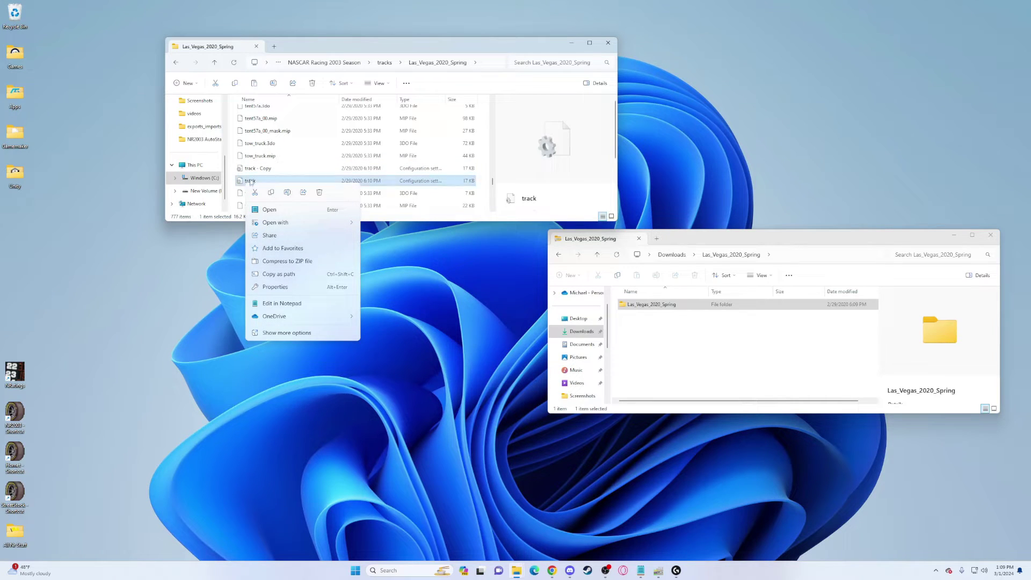
click(259, 181)
double_click(258, 181)
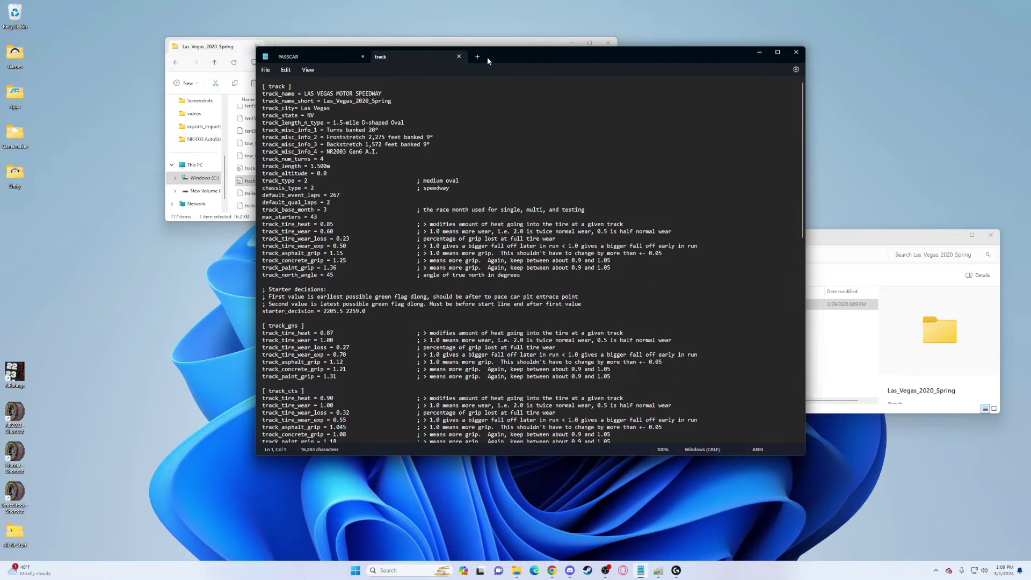
drag(487, 57, 410, 77)
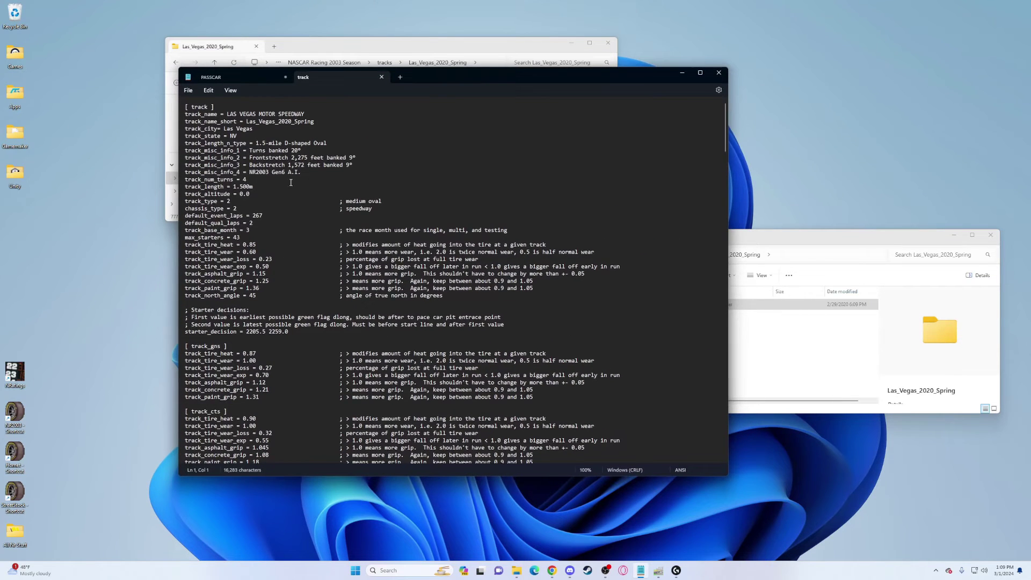
In the track section of the file, set chassis_type to 1 and track_concrete_grip to 1.30.
click(236, 209)
drag(191, 215, 225, 209)
click(252, 212)
key(BackSpace)
text(1)
drag(262, 280, 272, 285)
text(30)
scroll(295, 301, down, 2)
scroll(274, 269, up, 2)
Find the ai_track section of the track file and set ai_accel_modifier to 1.00.
scroll(241, 286, down, 15)
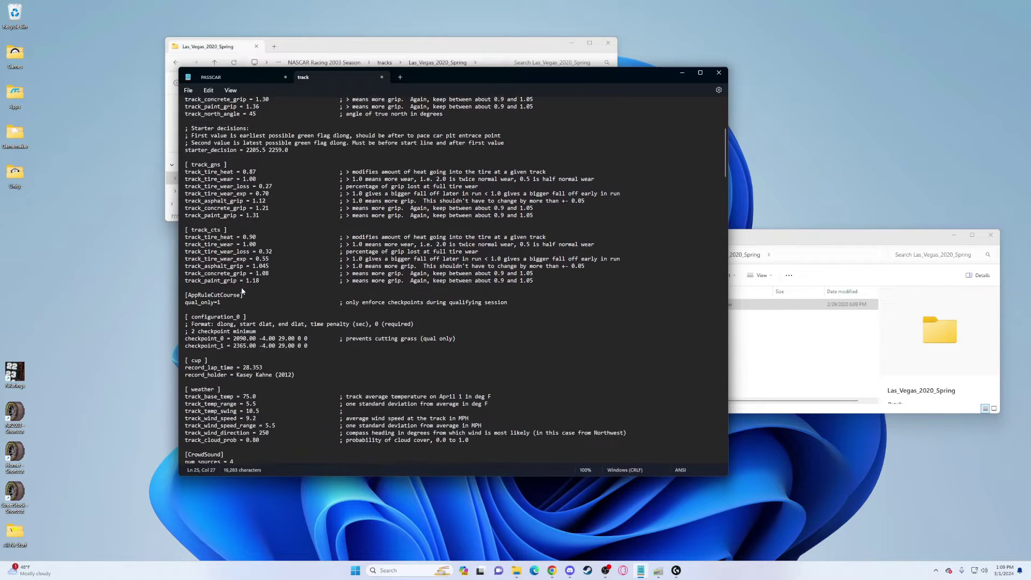
scroll(229, 307, down, 5)
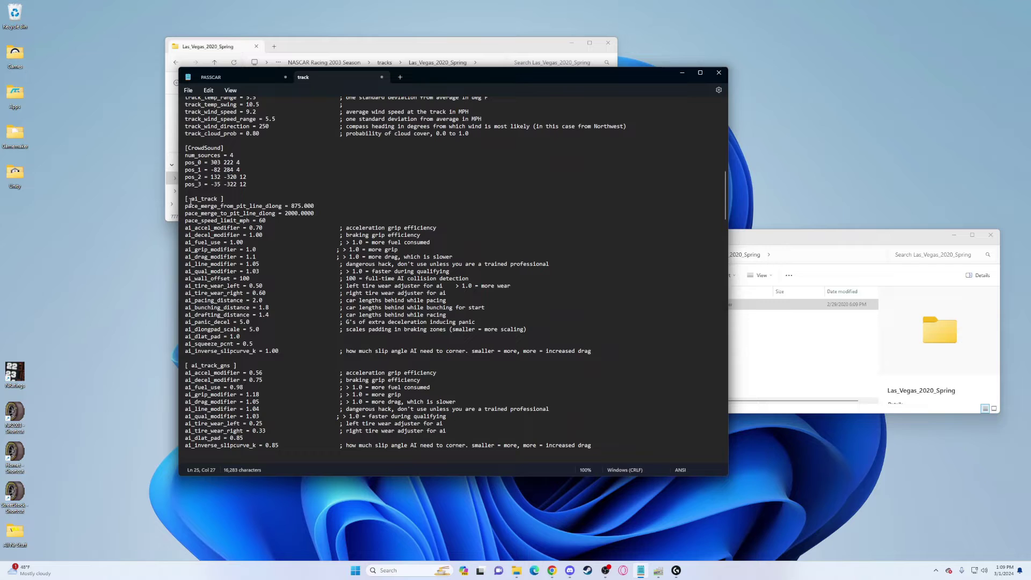
drag(191, 199, 217, 198)
double_click(260, 227)
text(1.00)
Set ai_grip_modifier to 1.18 and ai_drag_modifier to 0.82 in the ai_track section.
drag(253, 249, 256, 249)
text(18)
key(BackSpace)
key(BackSpace)
key(BackSpace)
text(0.)
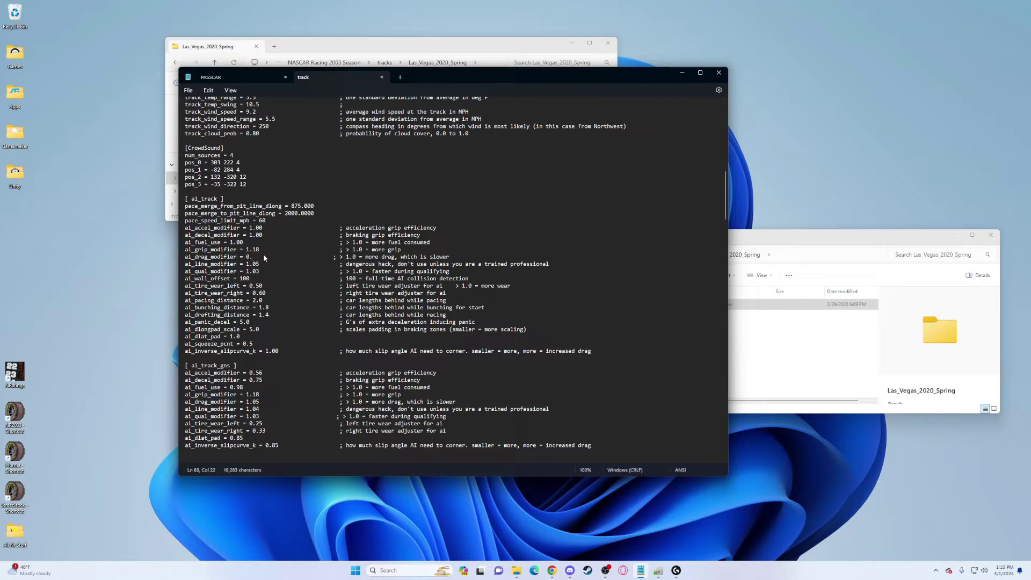
text(82)
Set ai_wall_offset to 20 and both ai_bunching_distance and ai_drafting_distance to 1.2 in the ai_track section.
double_click(243, 278)
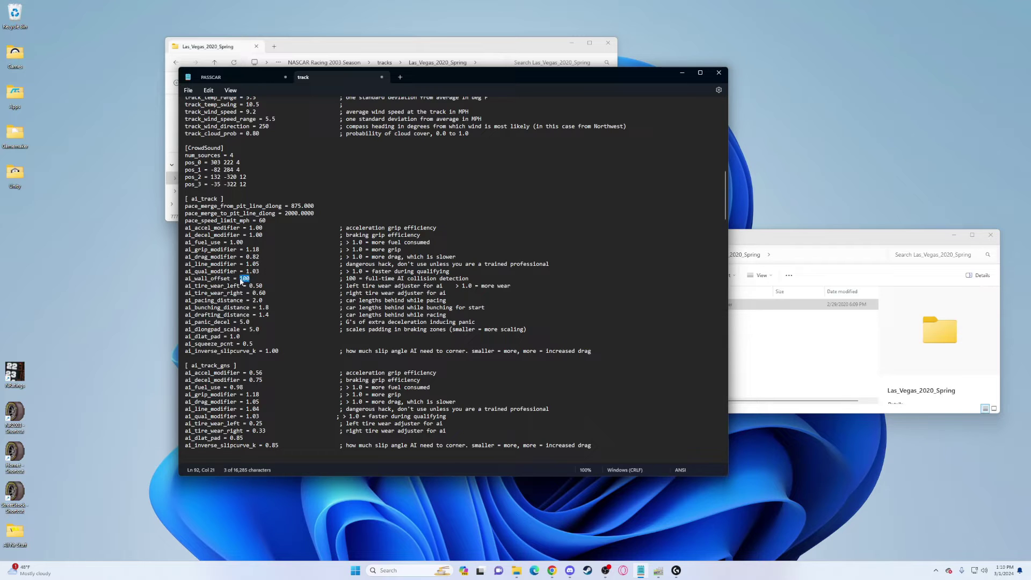
text(20)
click(267, 308)
key(BackSpace)
text(2)
key(BackSpace)
text(2)
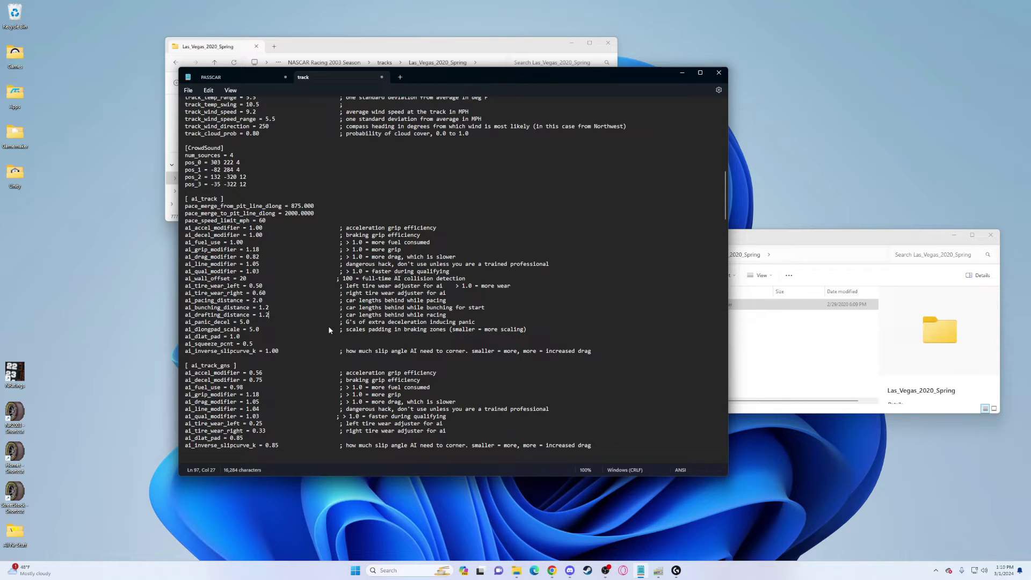
Set ai_panic_decel to 7.0, ai_dlongpad_scale to 1.0 and ai_squeeze_pcnt to 0.25 in the ai_track section.
click(243, 321)
key(BackSpace)
text(7)
key(BackSpace)
text(1)
click(256, 343)
key(BackSpace)
text(25)
Save the track configuration file, then close it and the text editor.
click(188, 91)
click(201, 140)
click(381, 77)
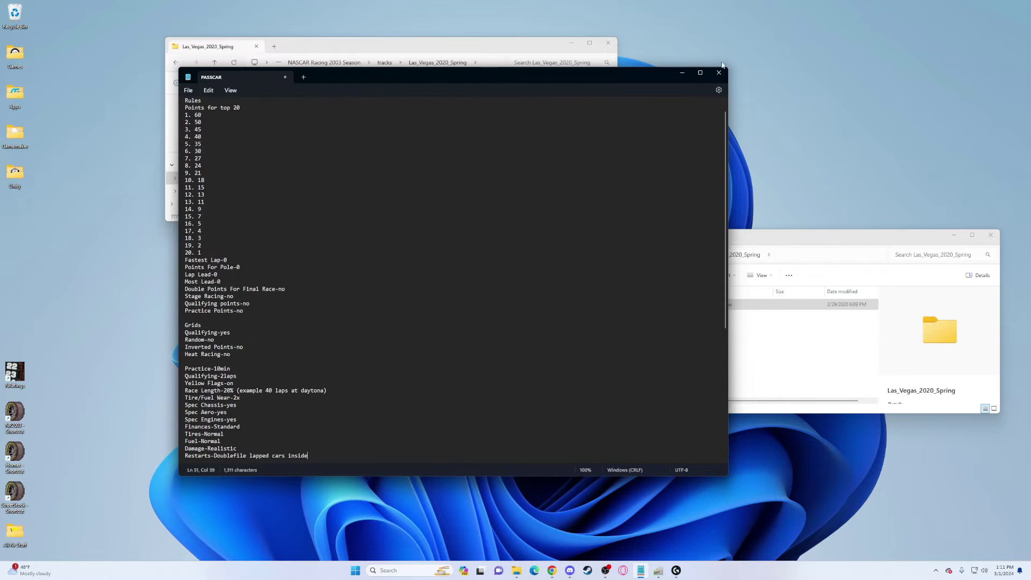
click(718, 72)
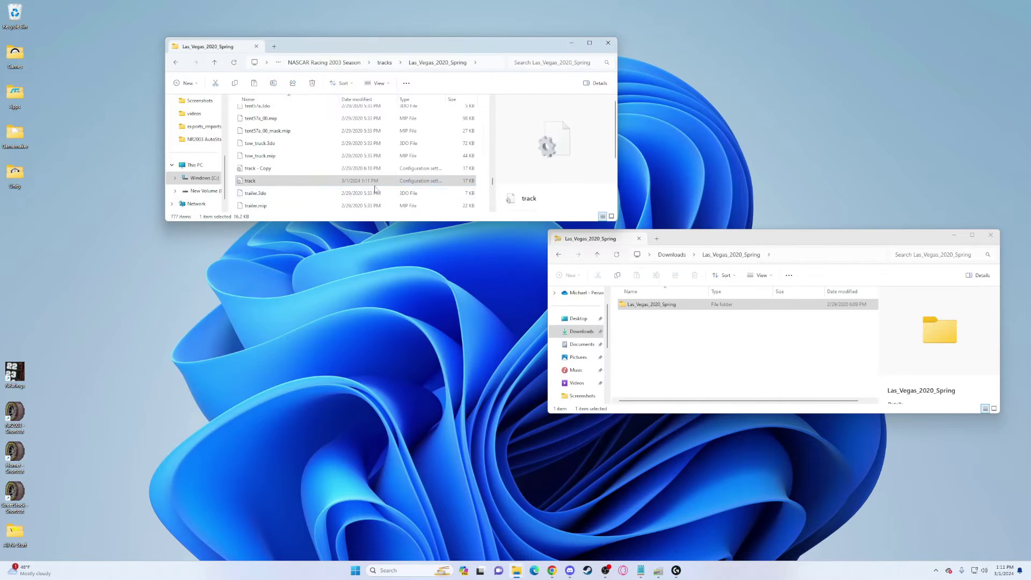
Return to the NASCAR Racing 2003 Season folder and open the papy_ai configuration file.
click(215, 64)
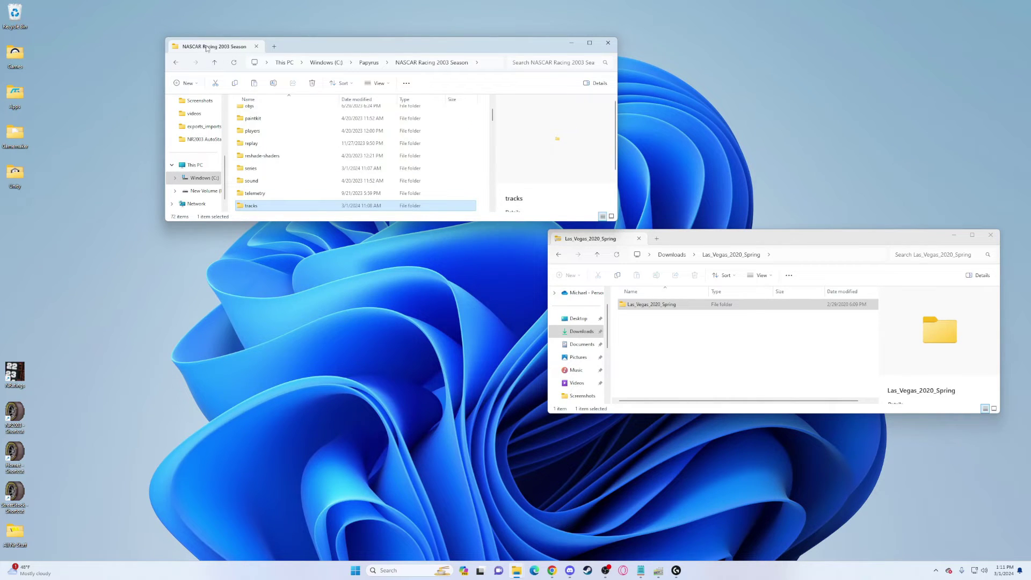
click(215, 64)
drag(278, 53, 283, 85)
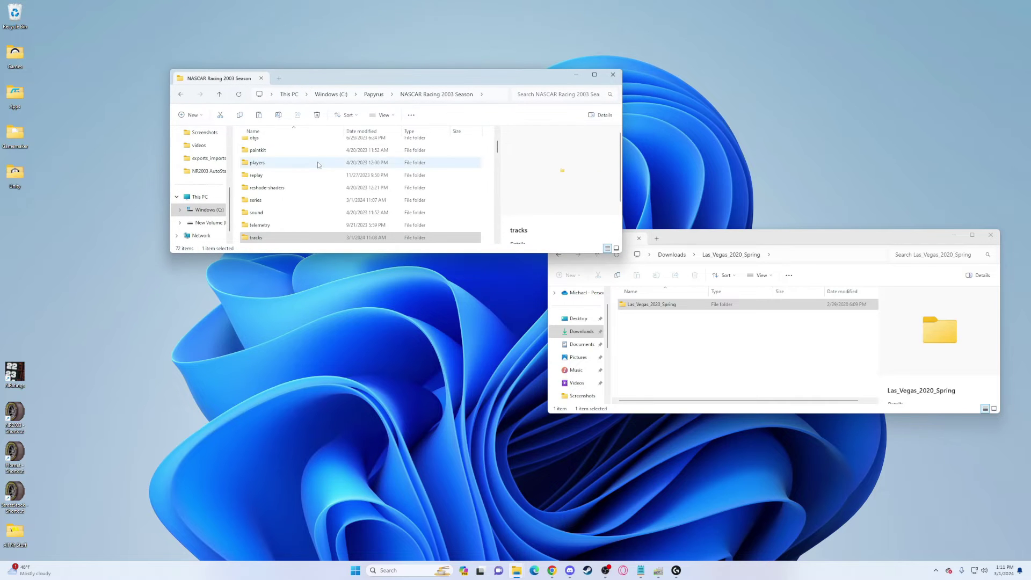
scroll(319, 215, down, 5)
double_click(308, 176)
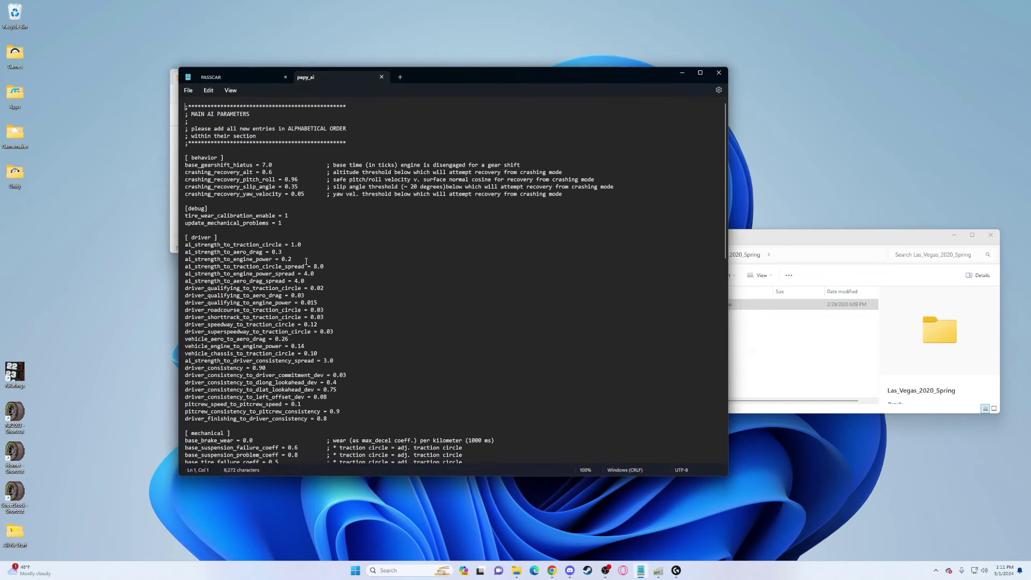
Examine the driver_speedway_to_traction_circle, vehicle aero, engine and chassis, and mechanical_failure_chance values in papy_ai.
scroll(251, 243, down, 4)
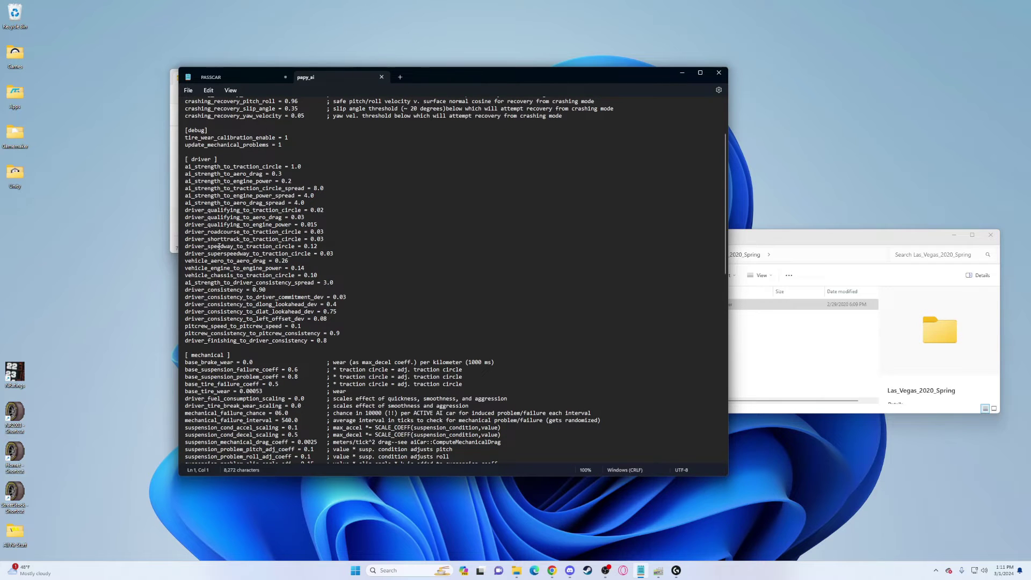
drag(219, 246, 311, 246)
click(320, 246)
click(290, 261)
key(Left)
key(Left)
double_click(287, 261)
mouse_move(304, 268)
mouse_down()
mouse_move(240, 268)
mouse_move(295, 268)
mouse_up()
mouse_move(317, 275)
mouse_down()
mouse_move(267, 276)
mouse_move(312, 280)
mouse_up()
scroll(257, 318, down, 4)
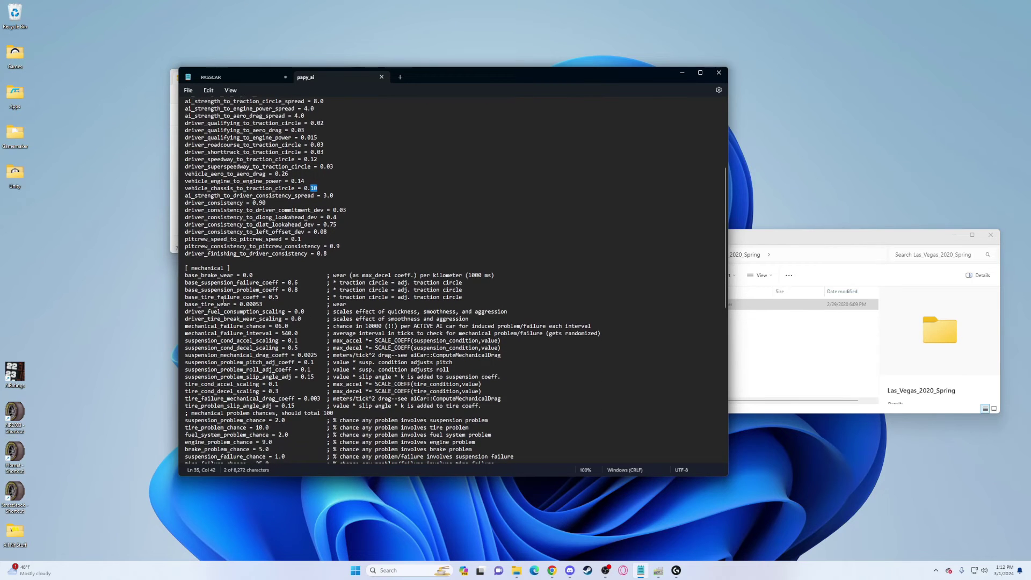
drag(196, 326, 281, 326)
click(275, 327)
Save the papy_ai file, then close it and the text editor.
click(188, 91)
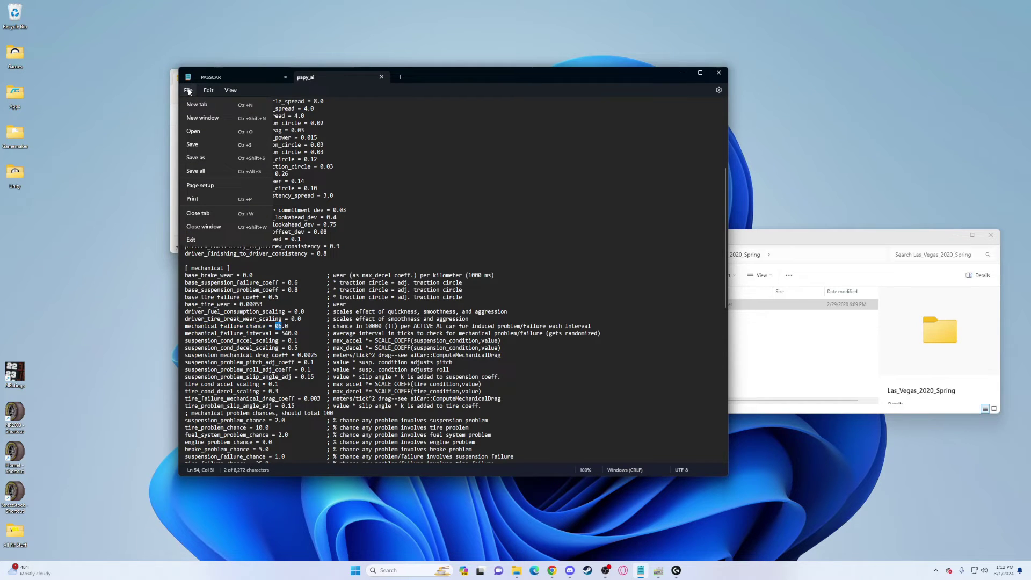
click(213, 145)
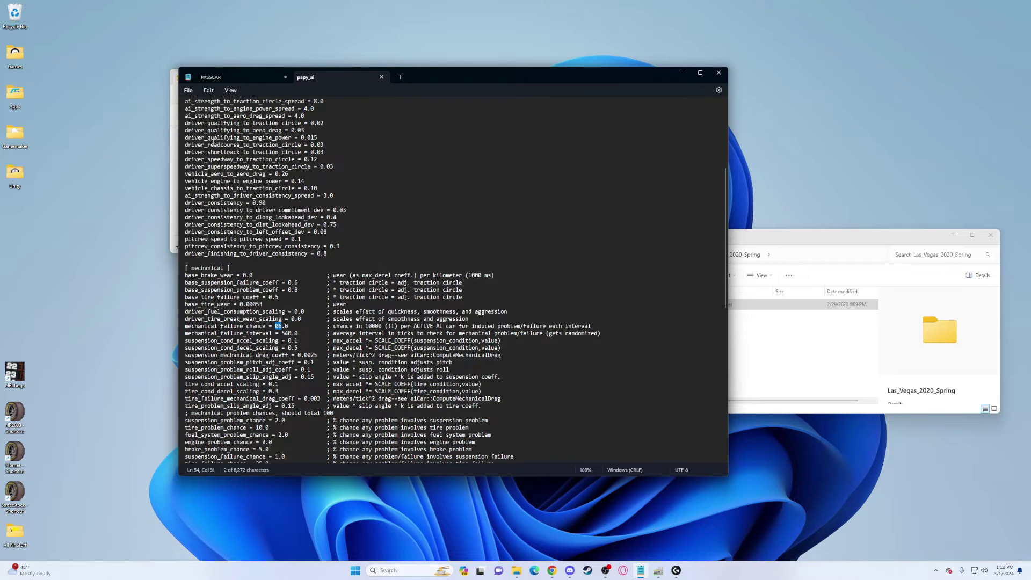
click(381, 77)
click(718, 72)
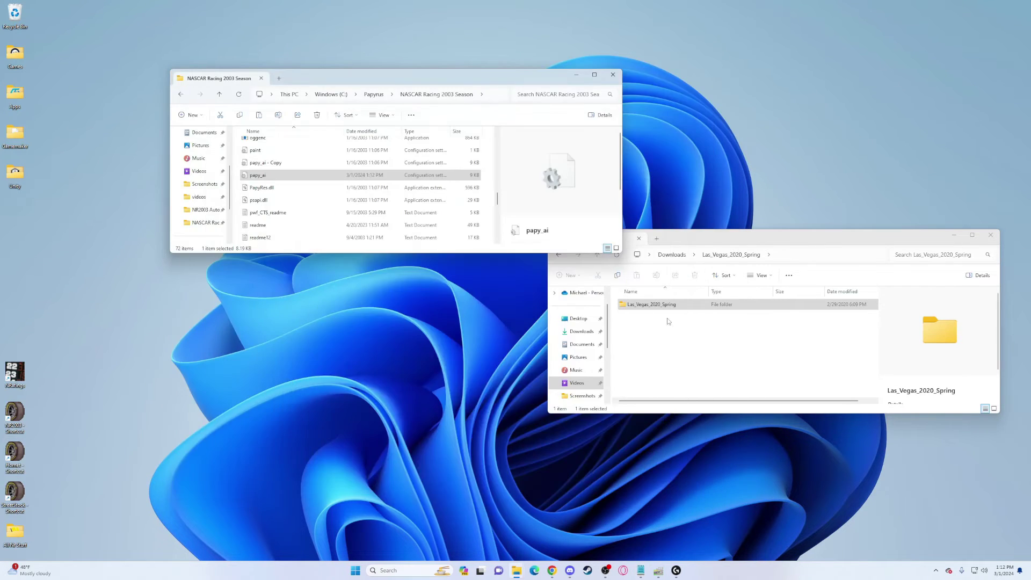
Switch to NRatings and load the FCRD NCS22 v1 mod from the C:\Papyrus\NASCAR Racing 2003 Season instance.
click(220, 95)
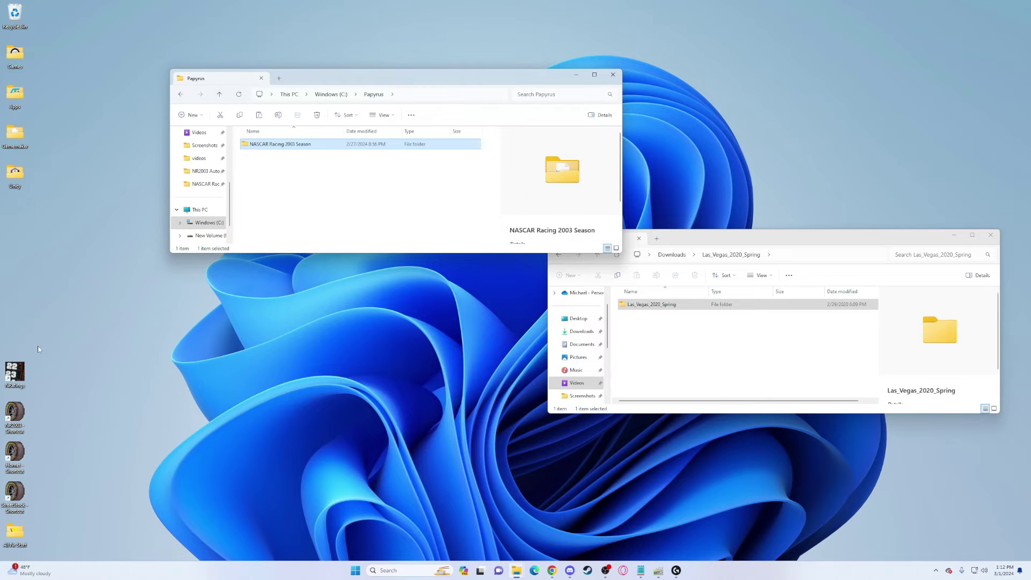
double_click(15, 371)
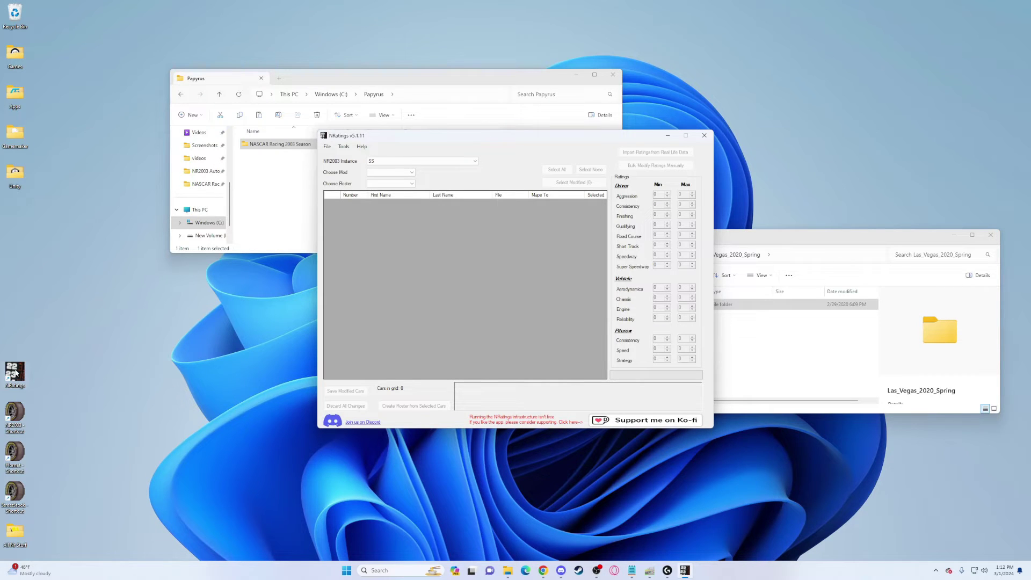
click(430, 161)
click(431, 174)
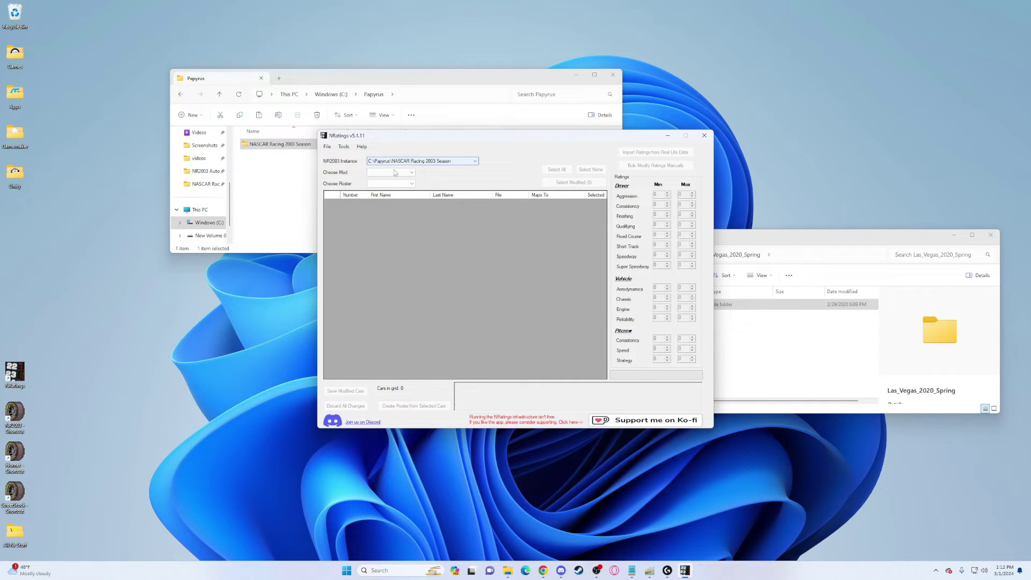
click(395, 174)
click(438, 163)
click(383, 172)
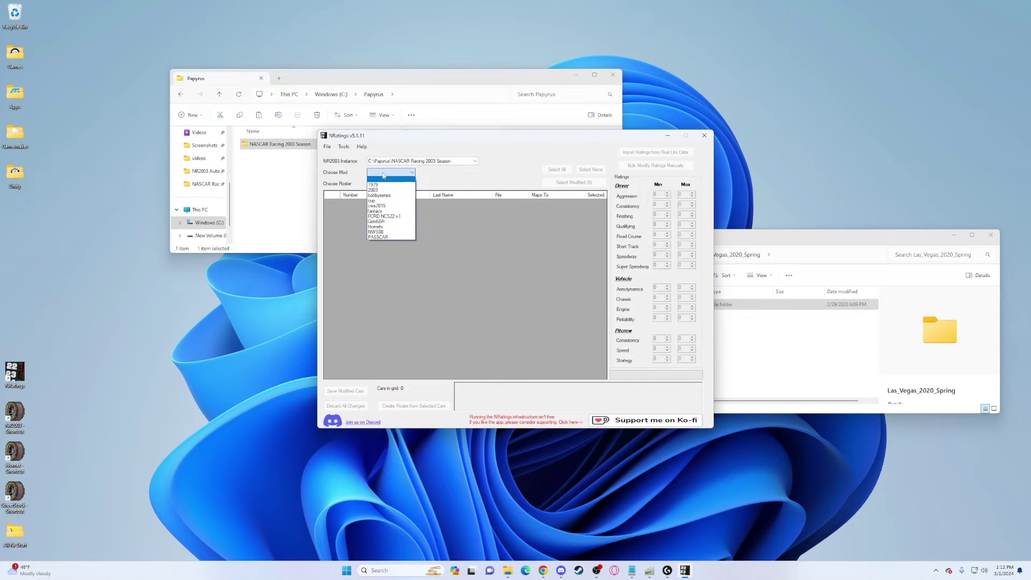
click(394, 217)
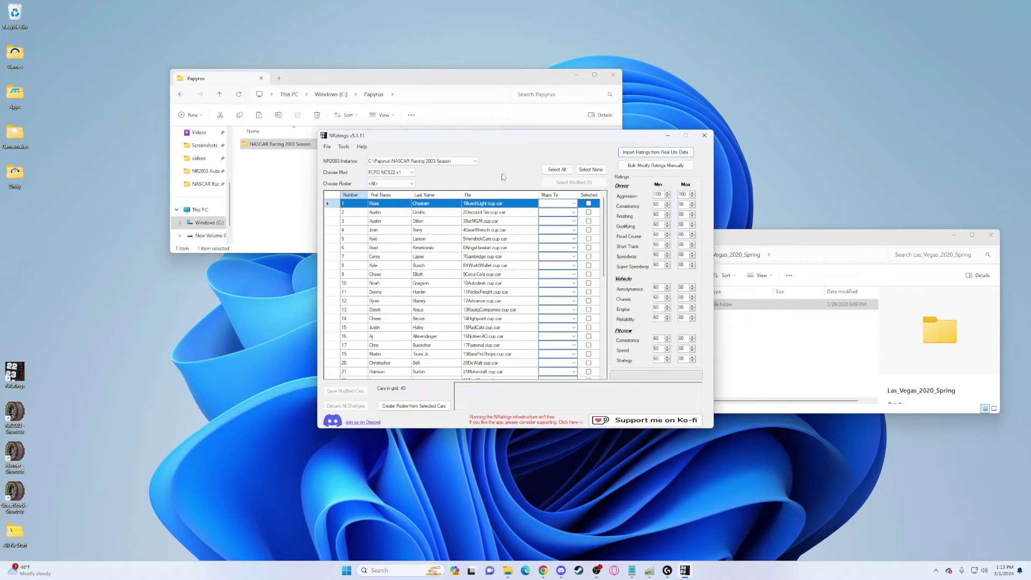
Start importing ratings from real-life data and select all NASCAR Cup Series races of the 2024 and 2023 seasons.
click(656, 152)
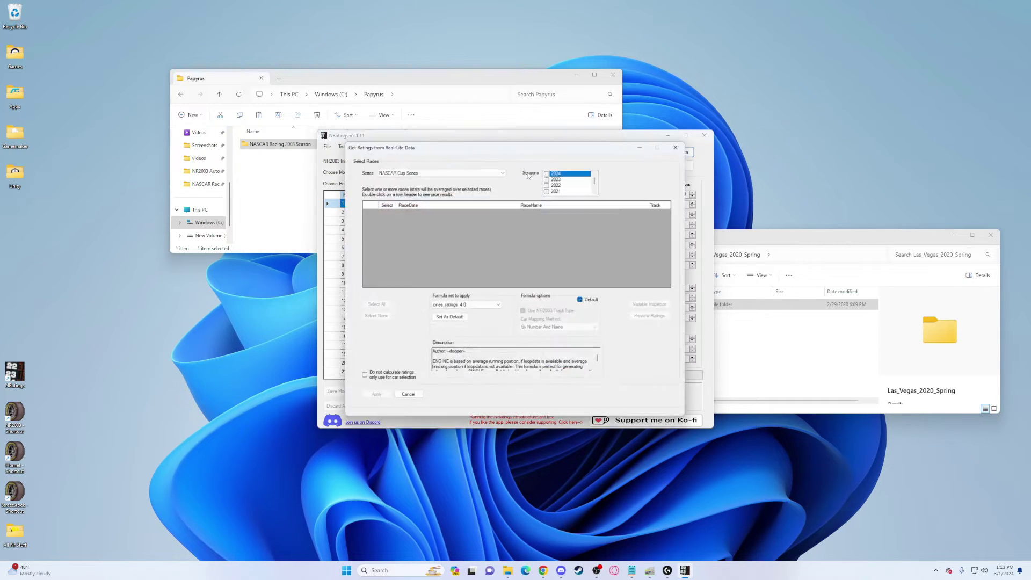
click(548, 172)
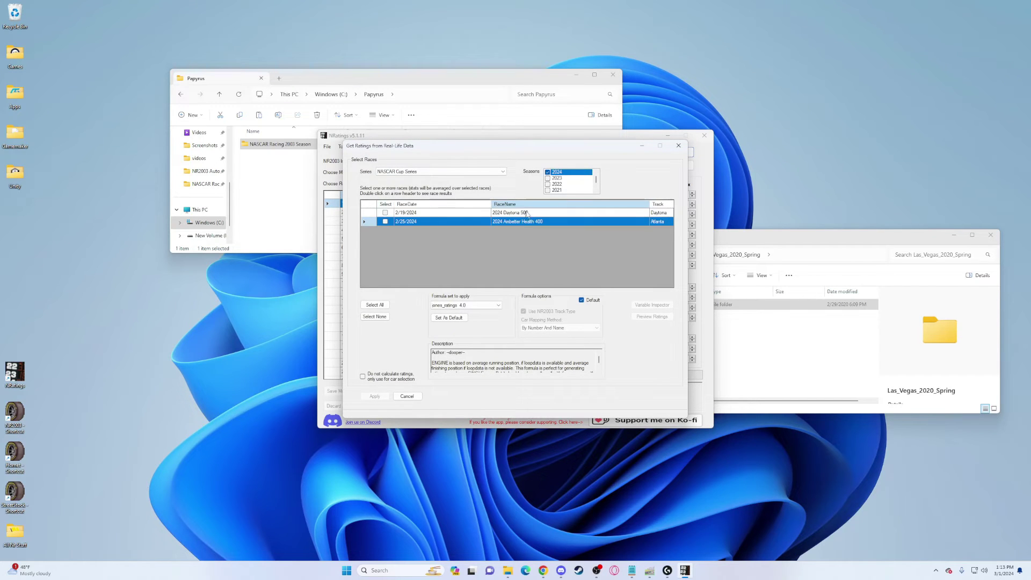
click(547, 178)
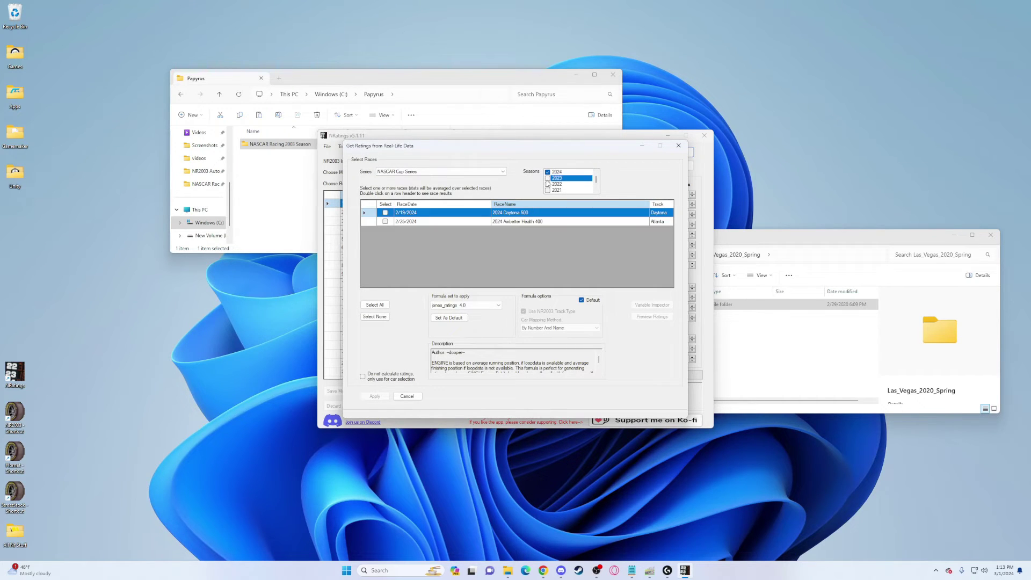
click(383, 306)
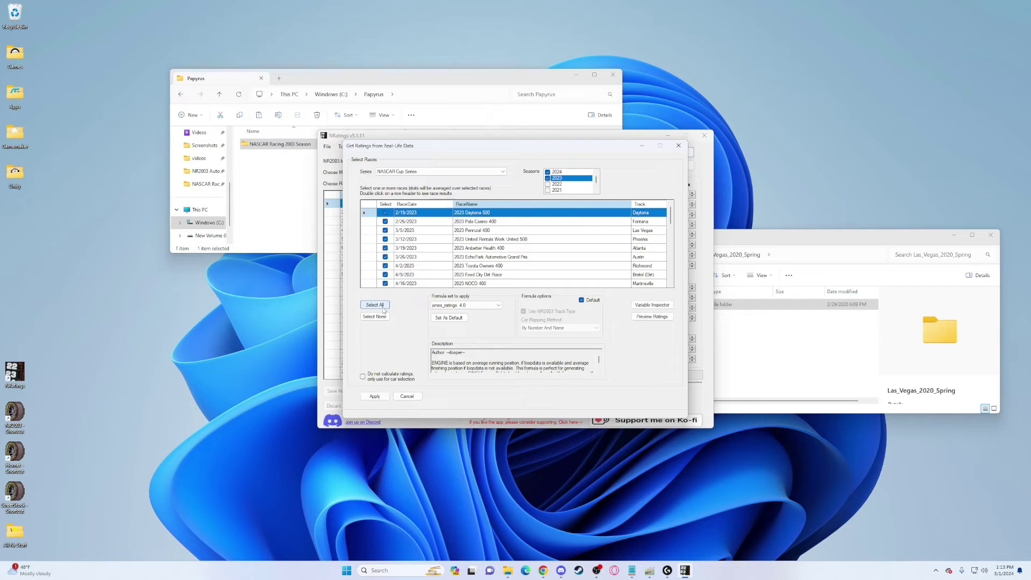
Choose jones_ratings 4.0 as the formula set to apply to the imported ratings.
click(458, 305)
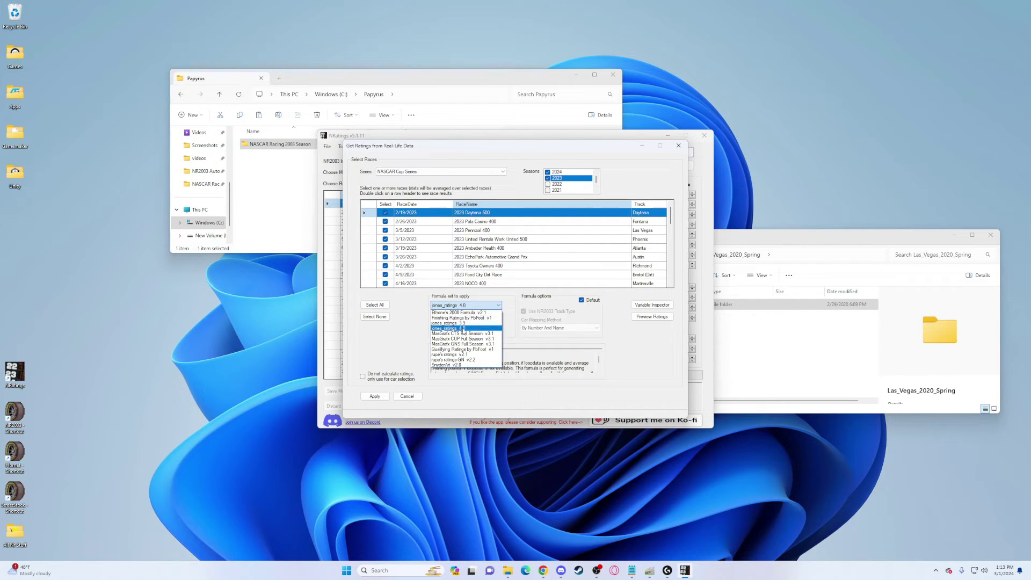
click(463, 329)
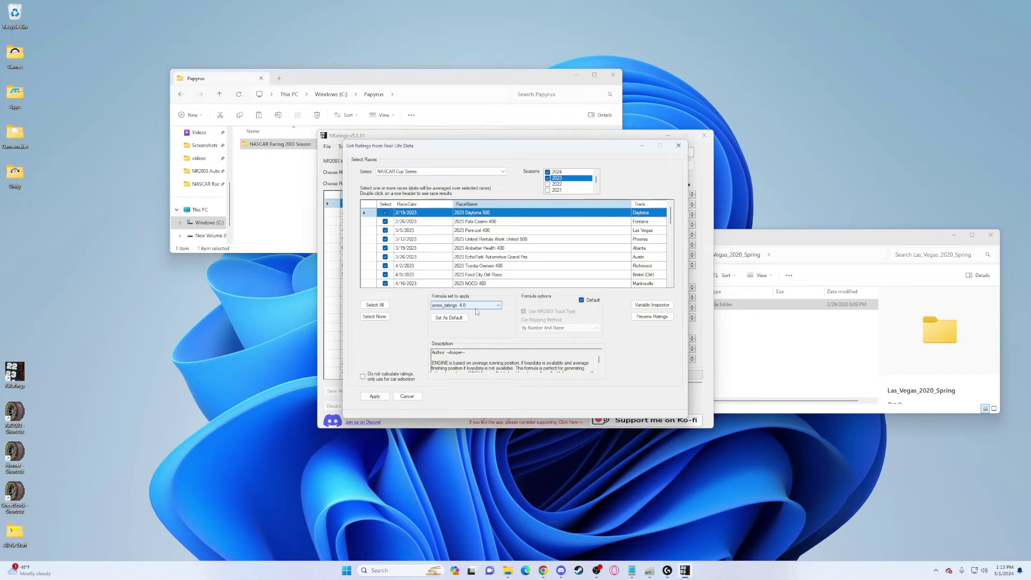
click(476, 306)
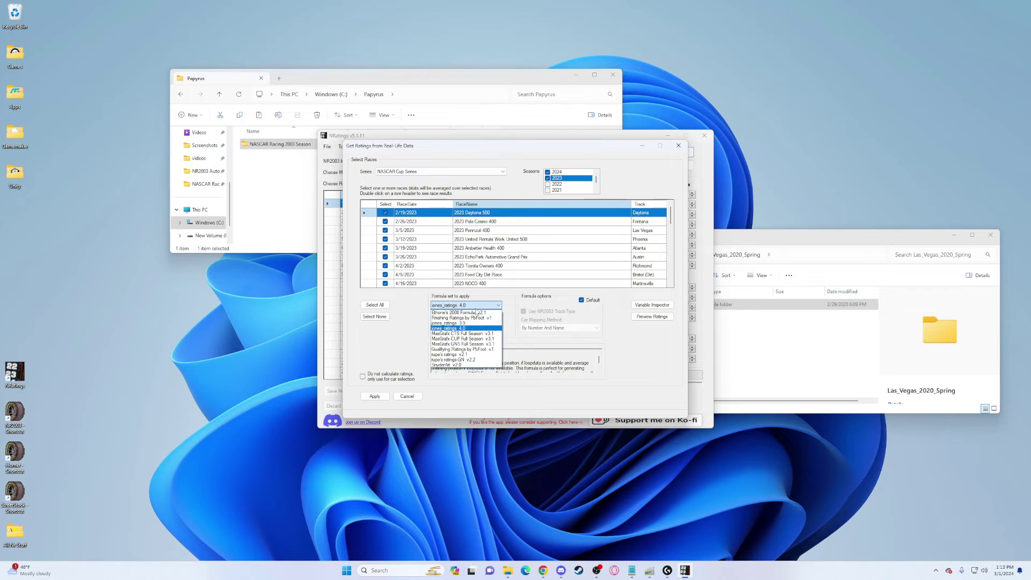
click(492, 339)
click(486, 307)
click(488, 329)
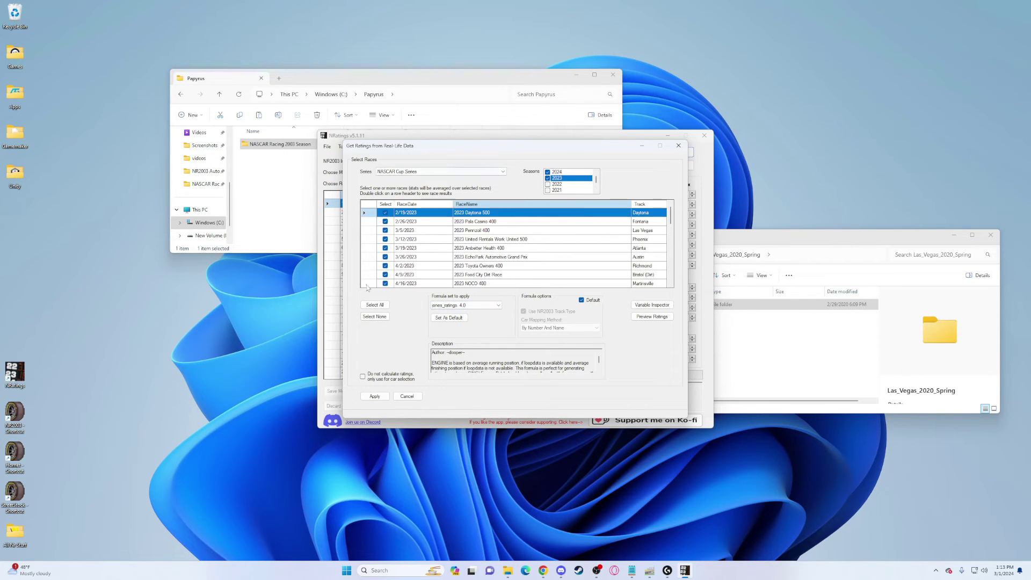
Select all the listed races and apply their real-life ratings with the jones_ratings 4.0 formula set.
click(374, 305)
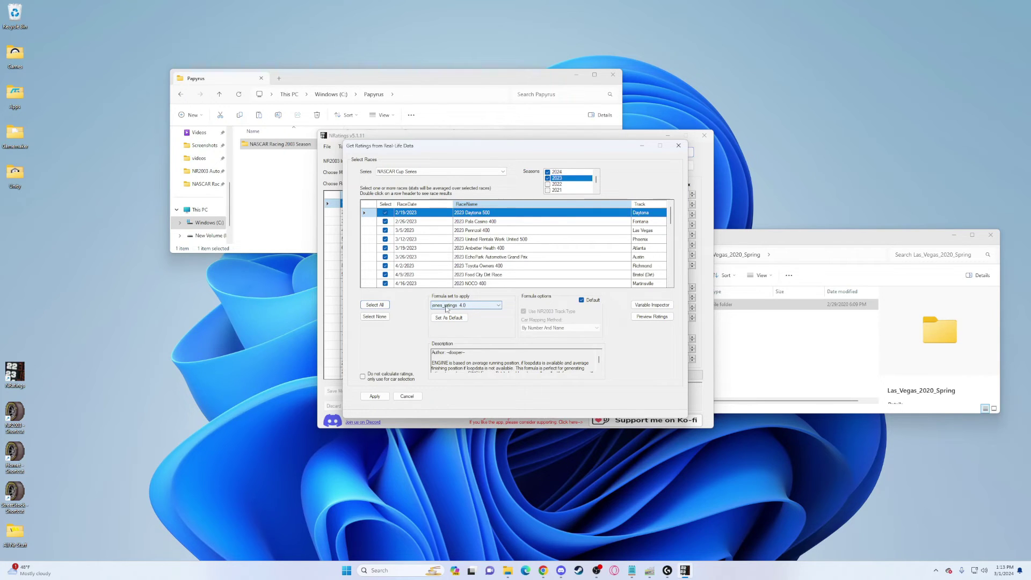
click(473, 307)
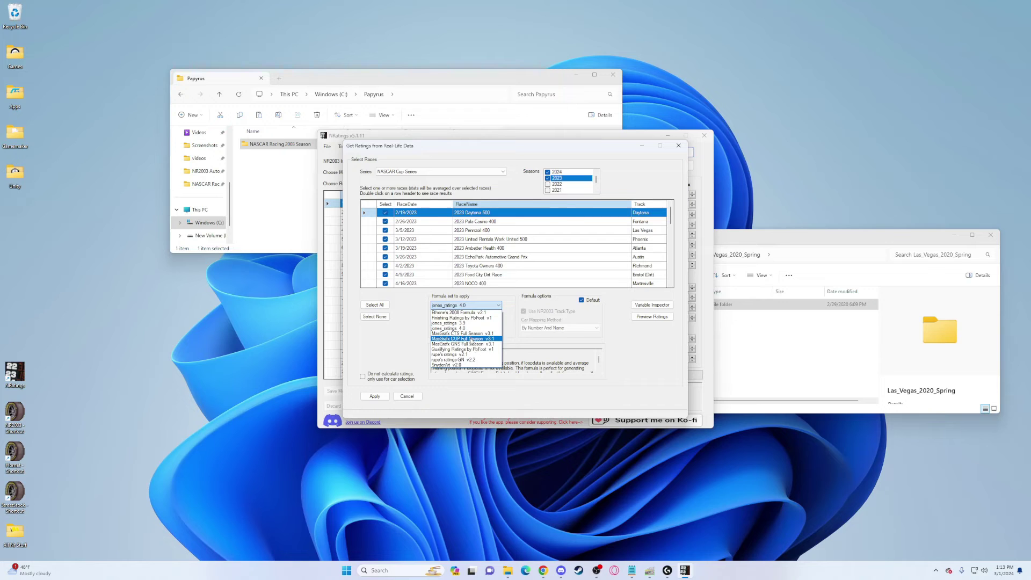
click(480, 306)
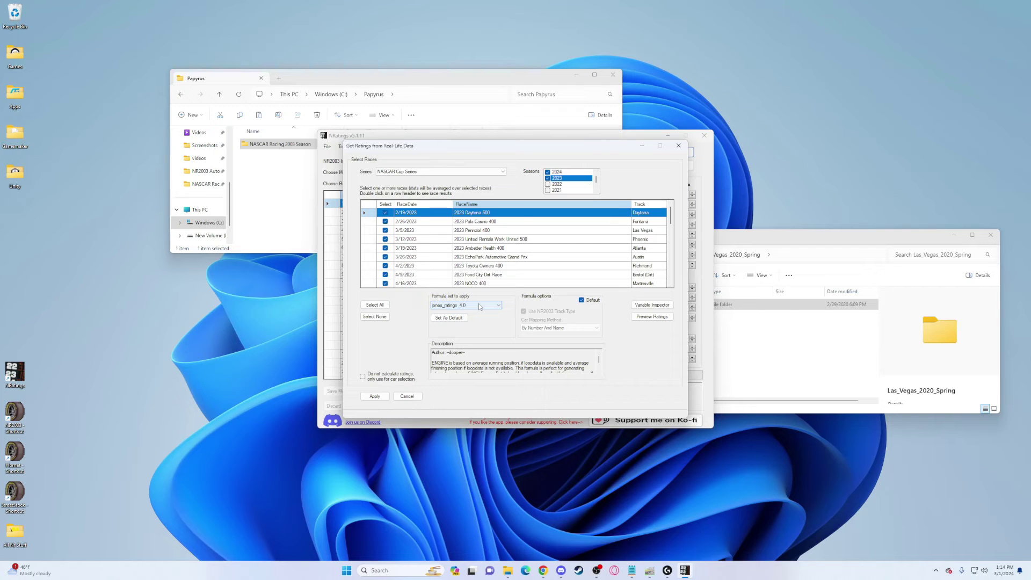
click(480, 306)
click(479, 306)
click(480, 306)
click(487, 312)
click(375, 396)
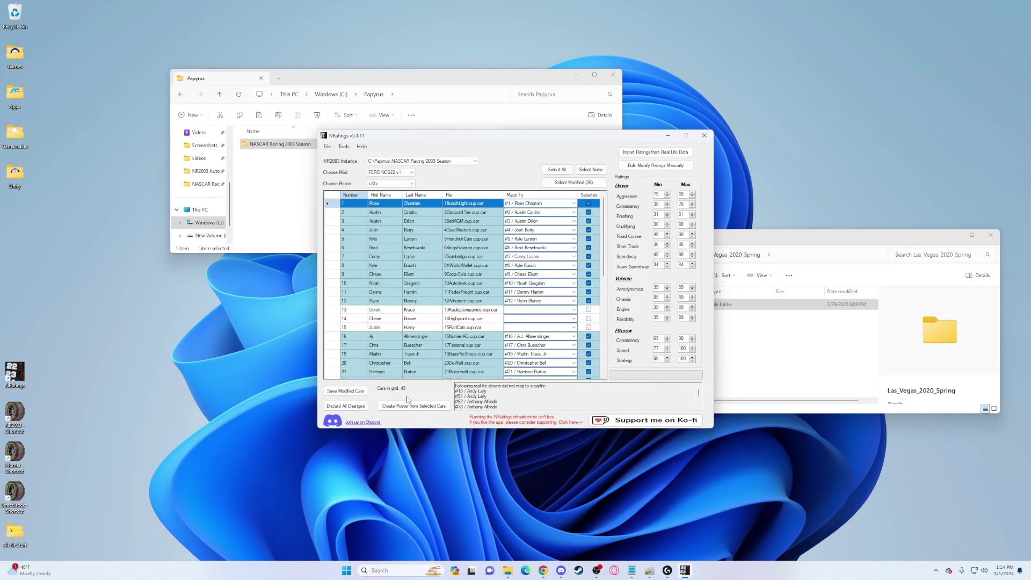
Create a roster named 2024 from the selected cars and save the modified ratings to the car files.
click(402, 409)
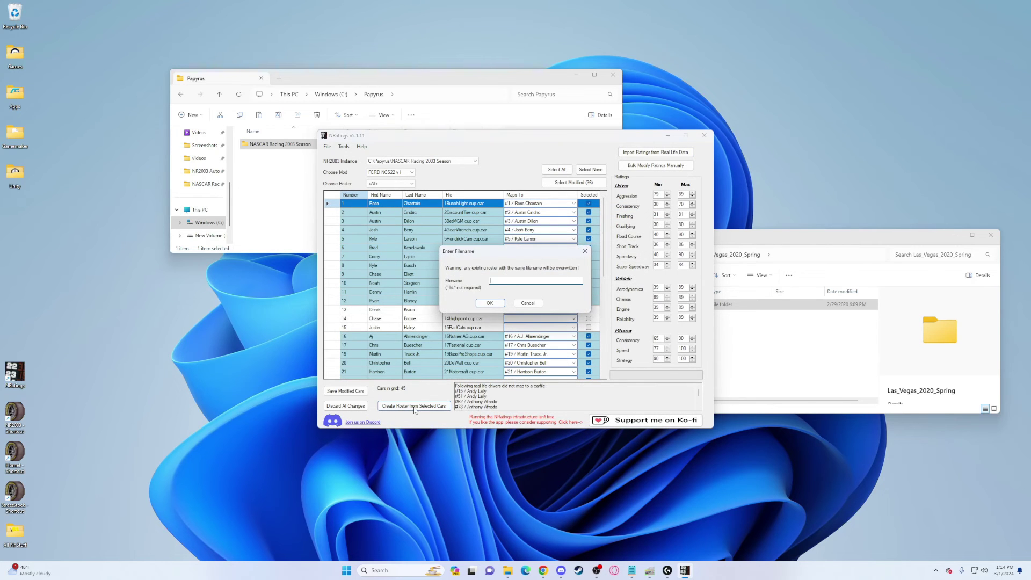
text(2024)
key(Return)
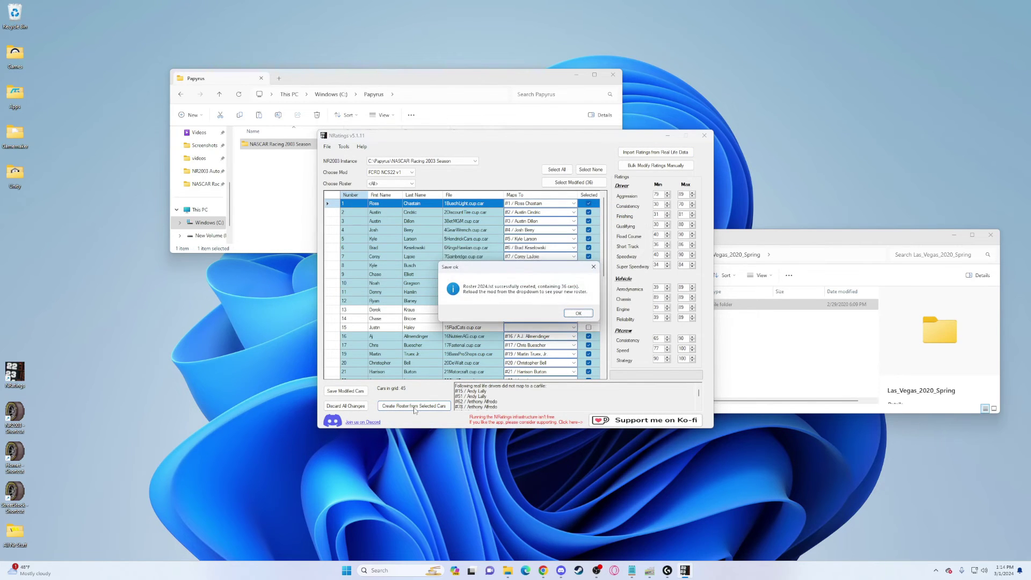
key(Return)
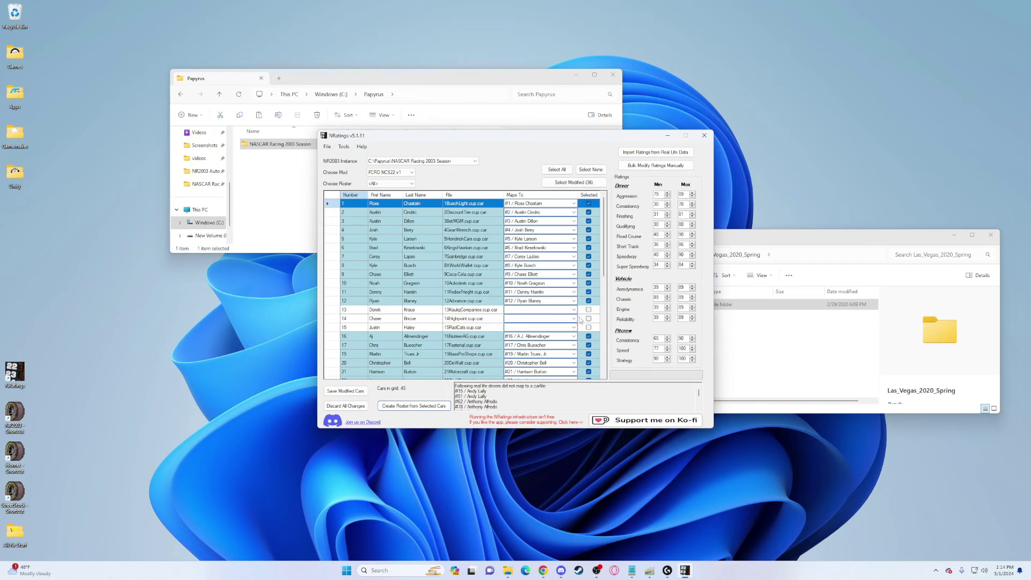
click(355, 395)
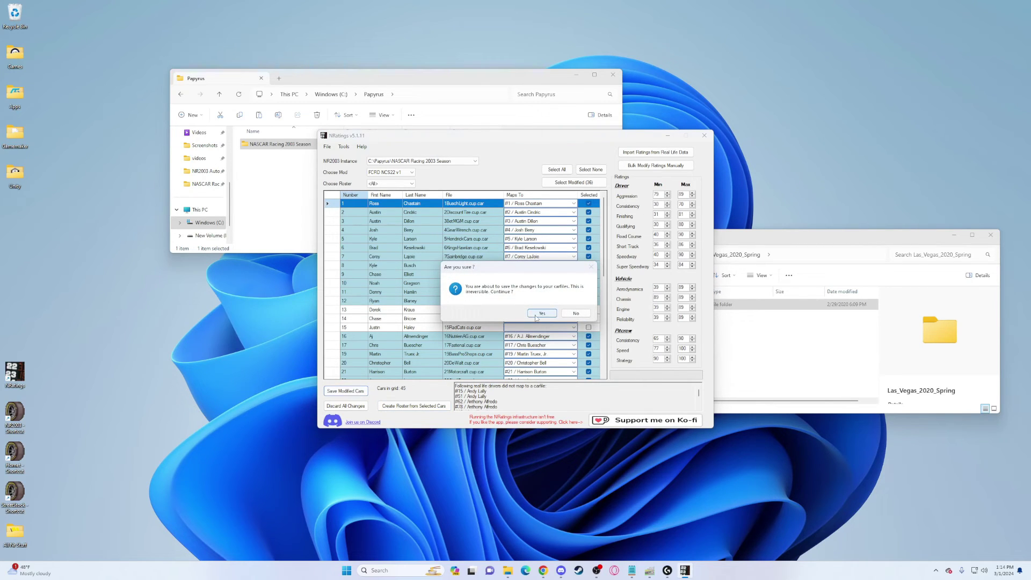
click(542, 313)
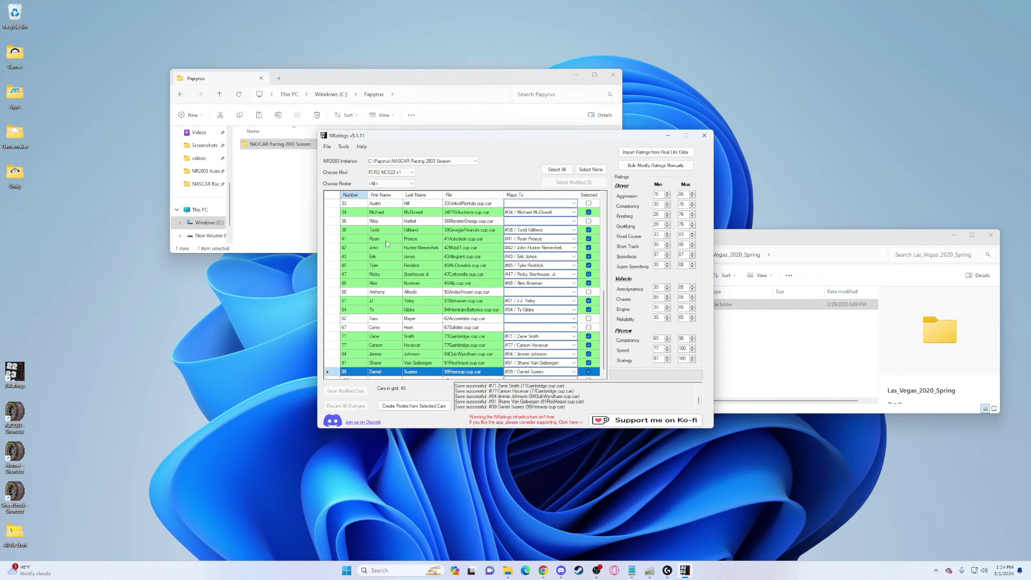
Launch NASCAR Racing 2003 Season and add a new Chevrolet driver with filename 999 and car number 999 in the Opponent Manager.
double_click(25, 419)
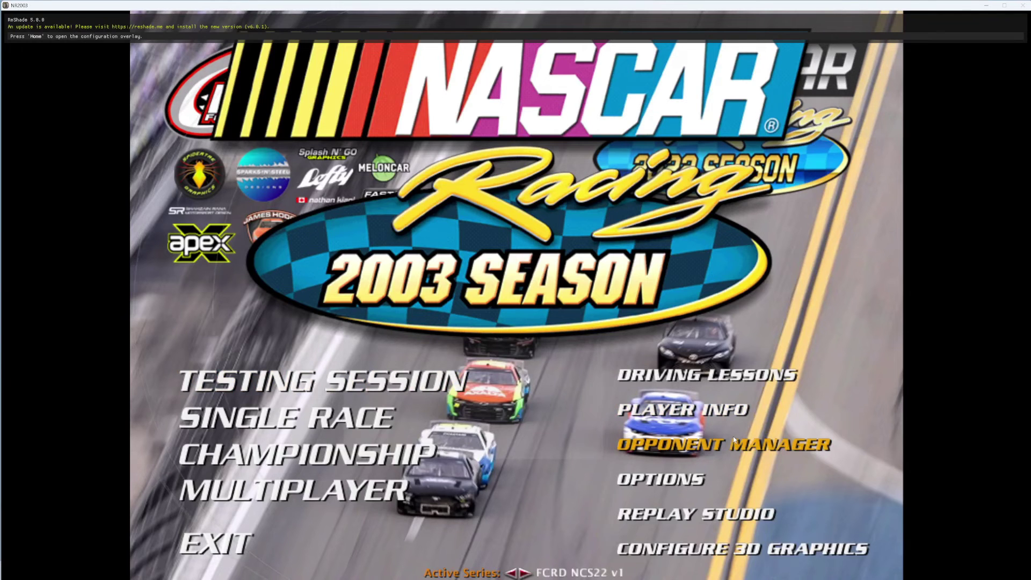
click(714, 444)
click(649, 216)
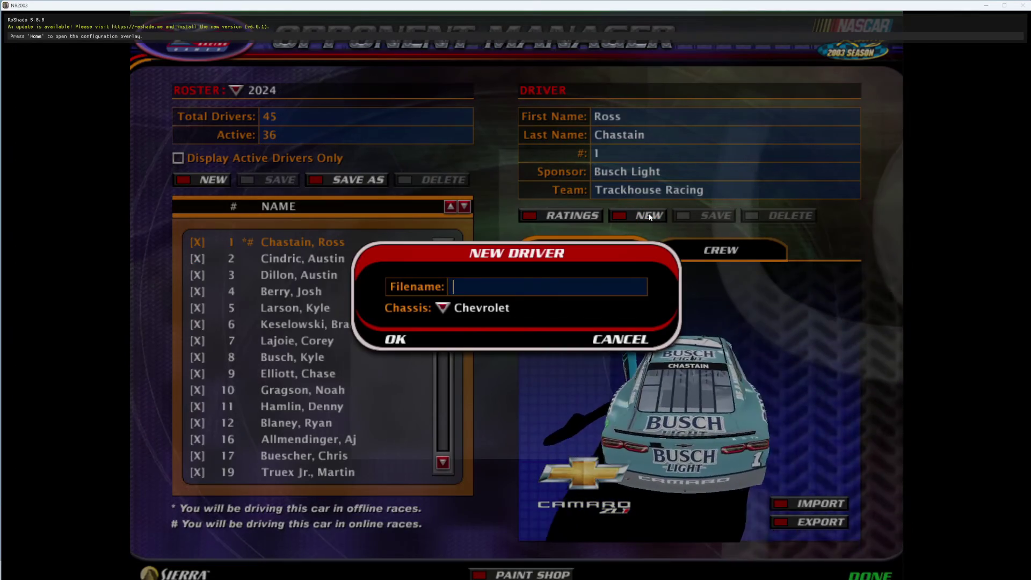
text(999)
click(396, 339)
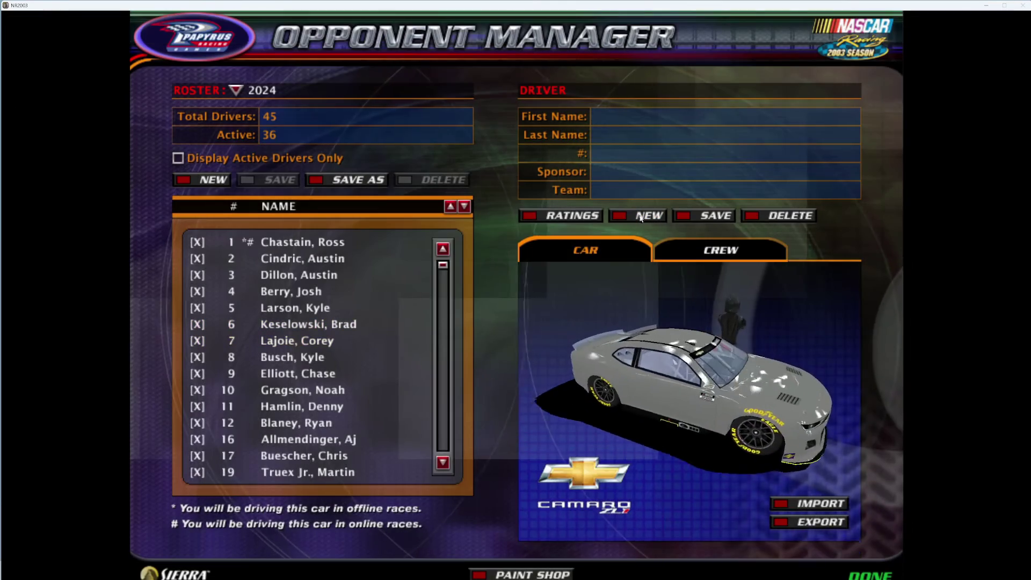
click(618, 155)
text(999)
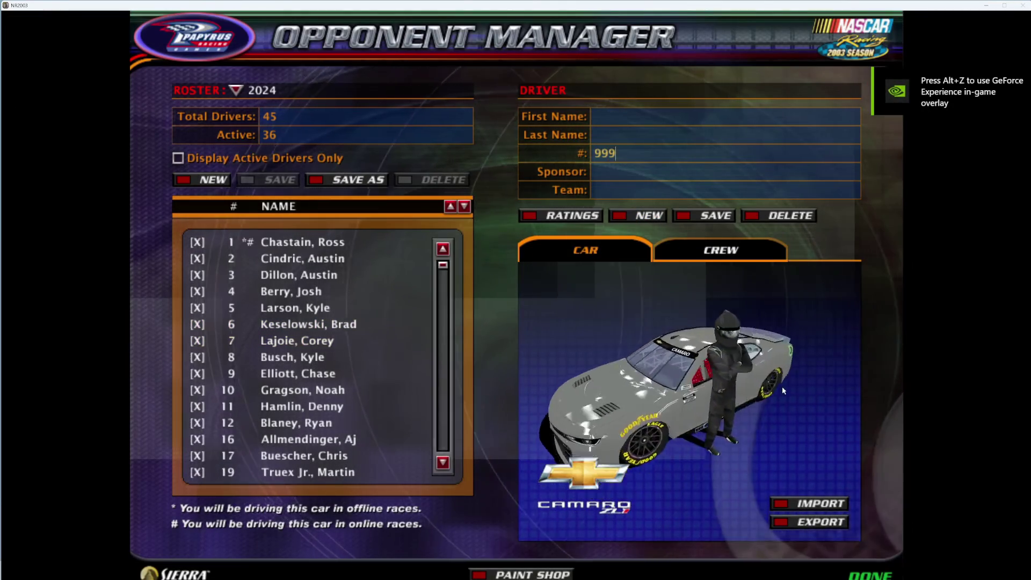
click(344, 373)
click(345, 373)
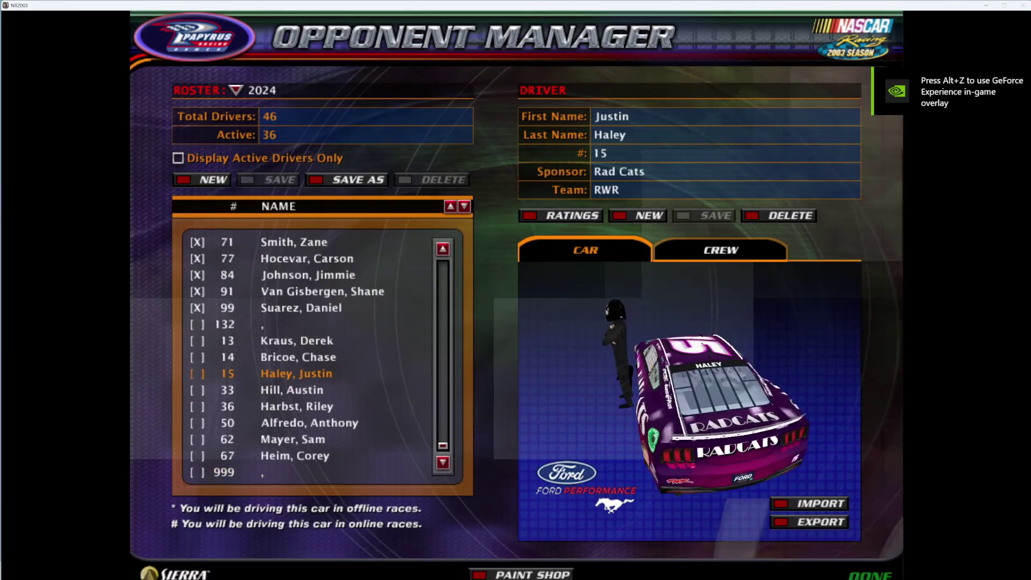
key(Escape)
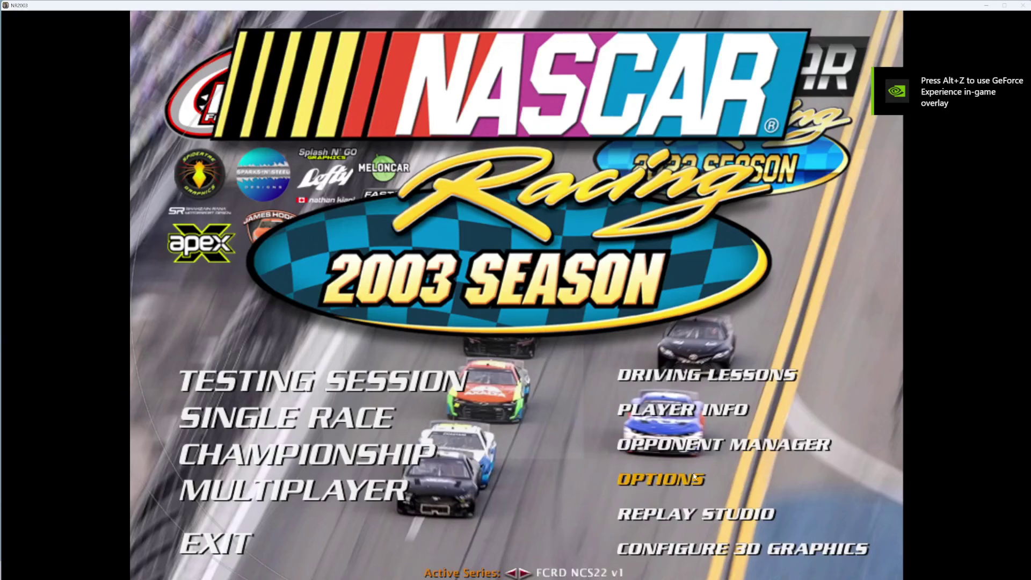
Assign car 999 as the player's single-player car in the player info.
click(692, 417)
click(565, 145)
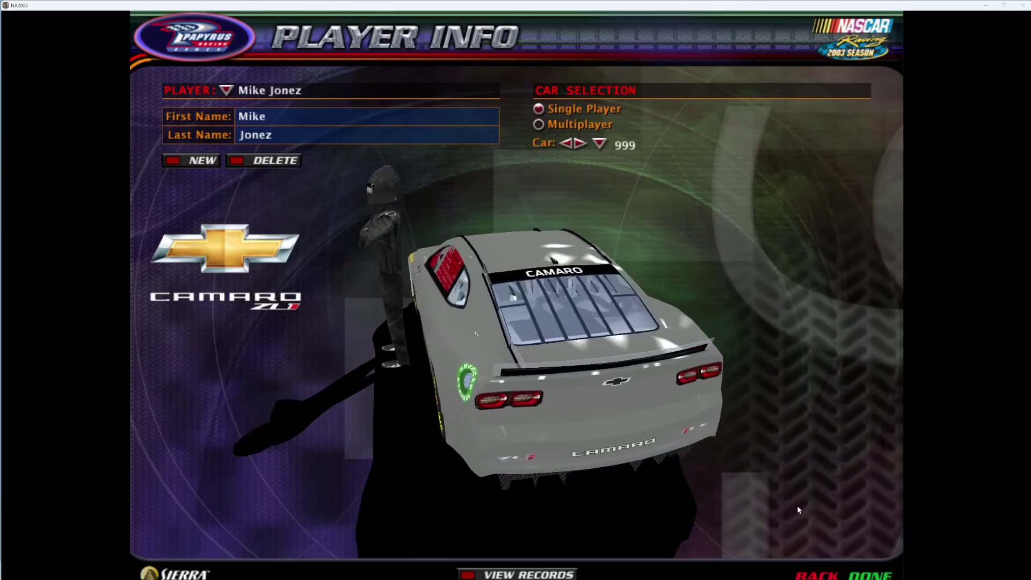
key(Escape)
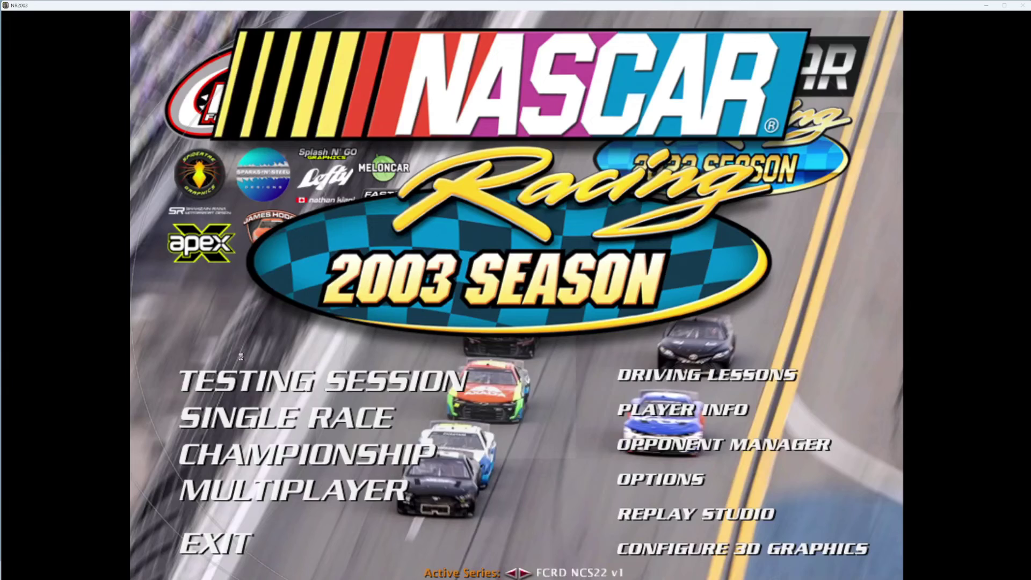
Set up and enter a quick single race at Las_Vegas_2020_Spring with 36 opponents from the 2024 roster at 100% manual strength.
click(244, 430)
click(235, 100)
click(237, 106)
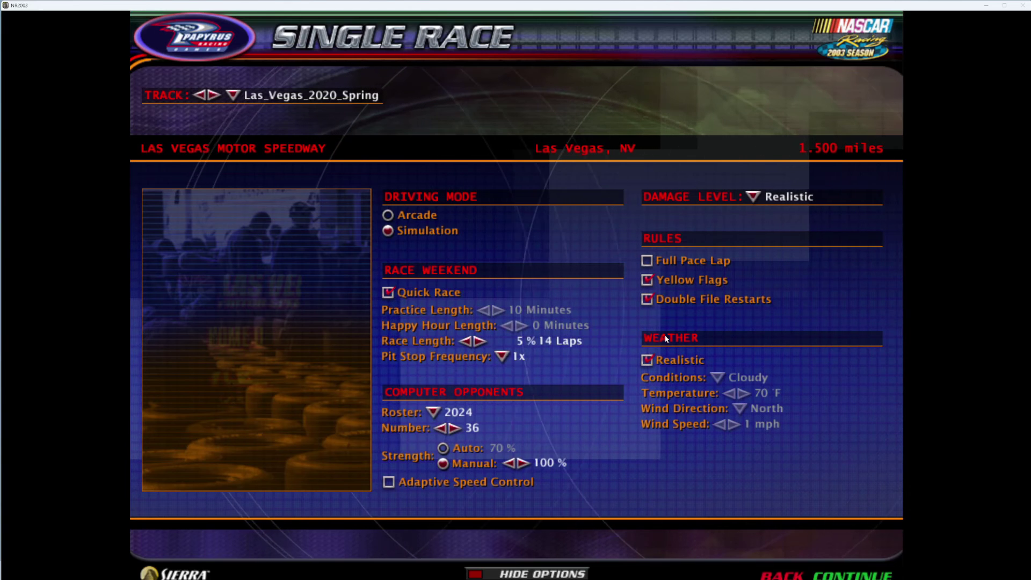
click(558, 463)
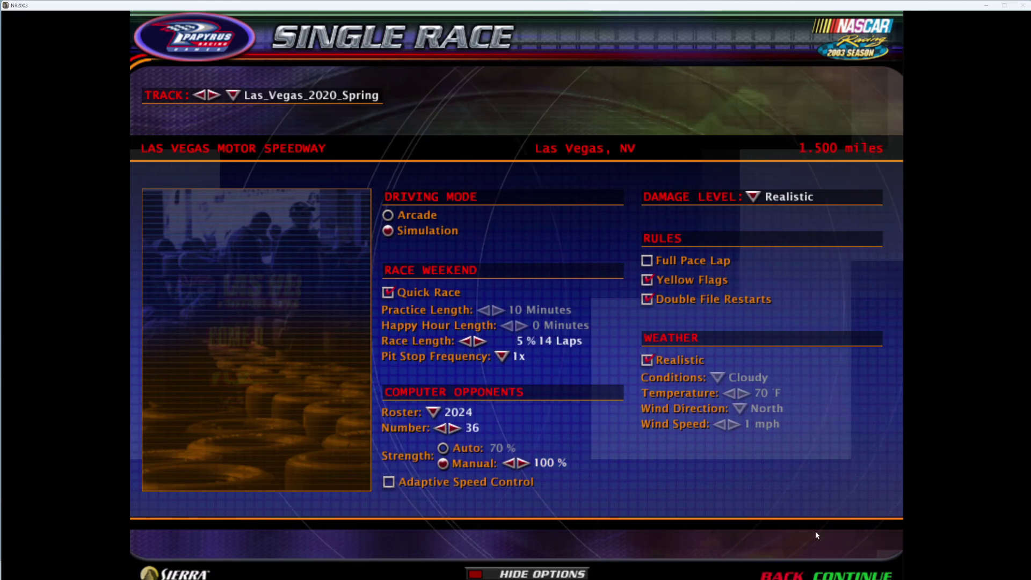
click(441, 428)
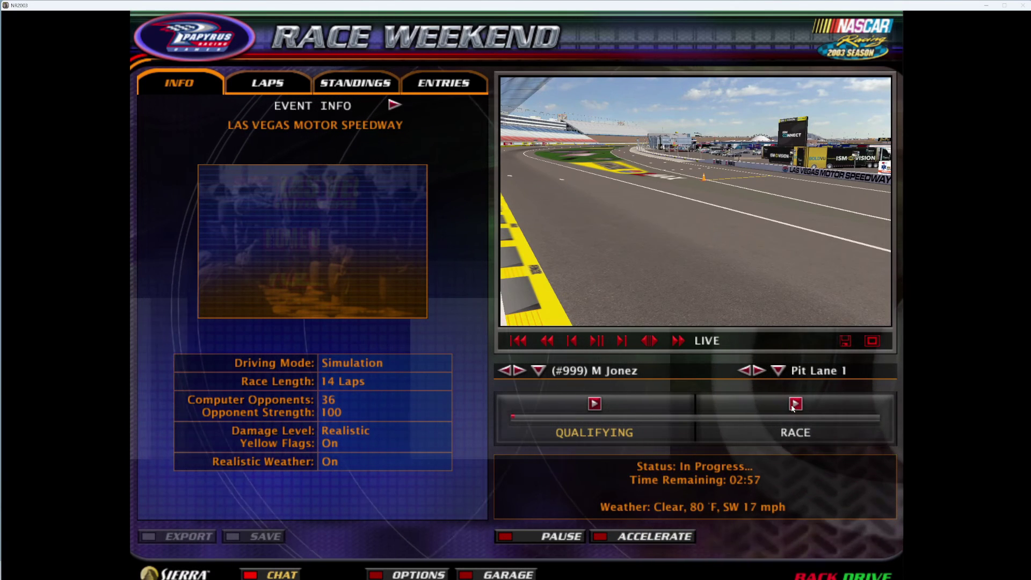
Run the race in accelerated time to lap 4, return to normal speed and watch the action in full-screen view.
click(656, 537)
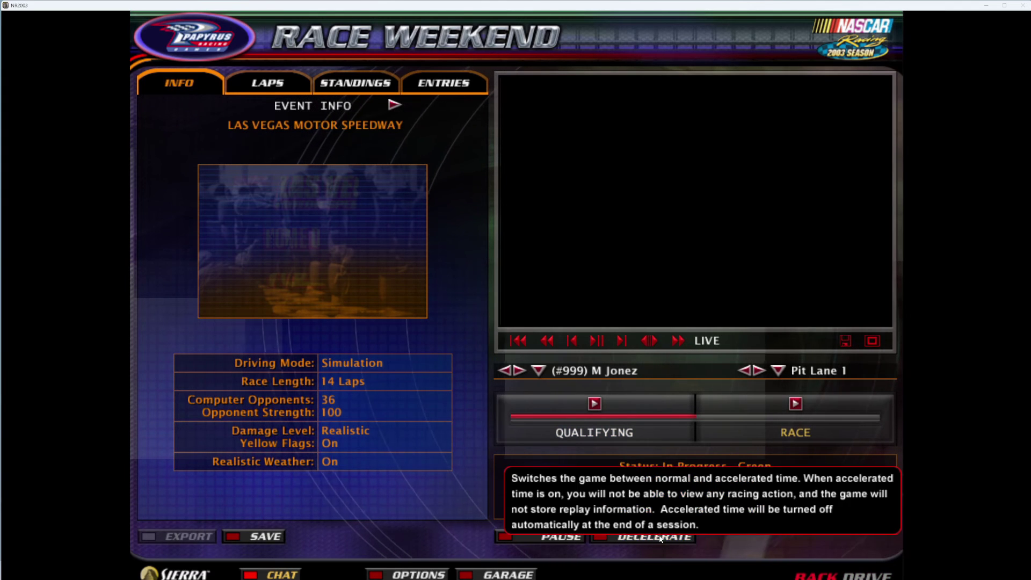
click(664, 537)
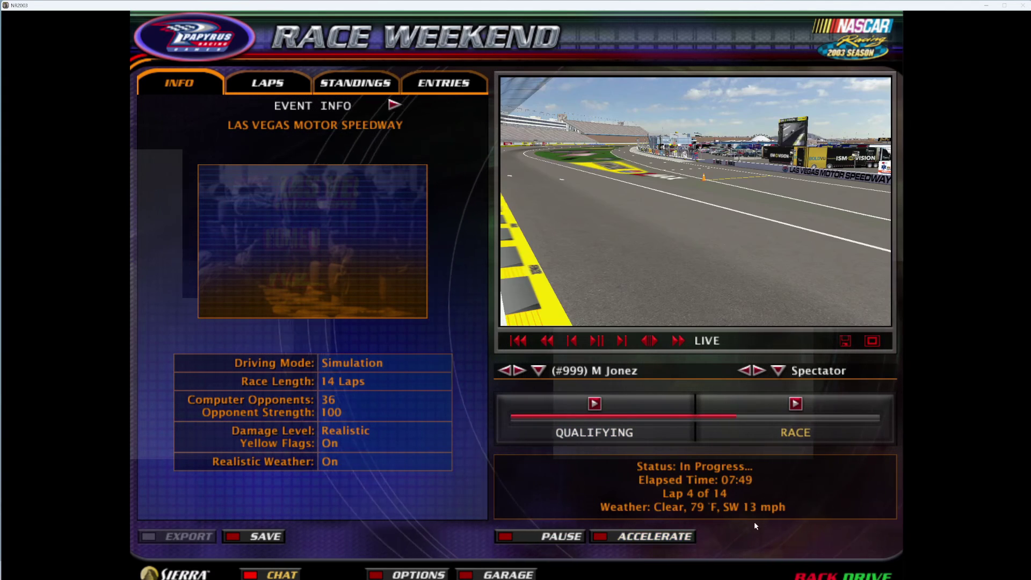
click(873, 342)
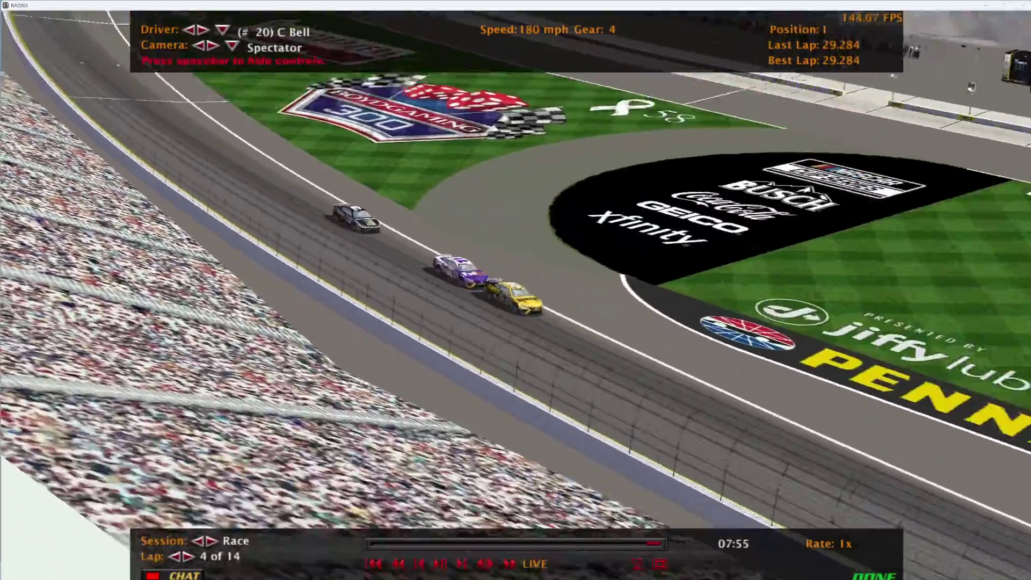